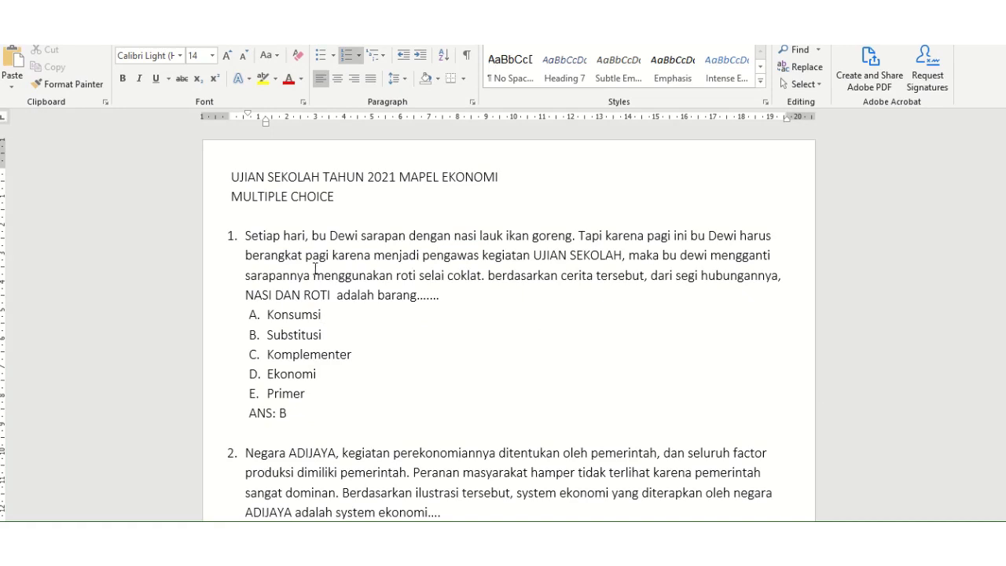
Select the exam's title line and the MULTIPLE CHOICE heading, then place the cursor in question 1.
drag(229, 178, 487, 183)
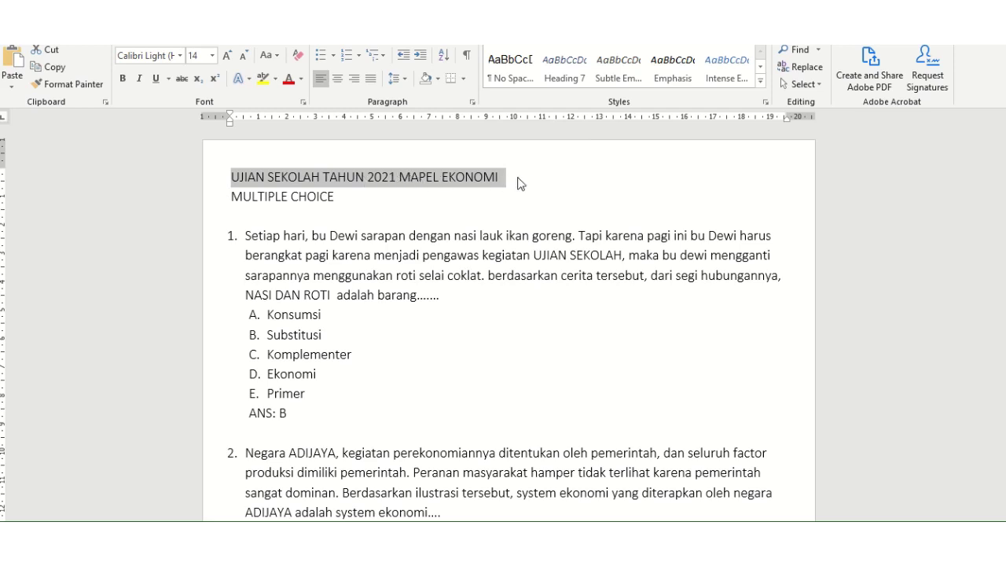
drag(232, 197, 339, 198)
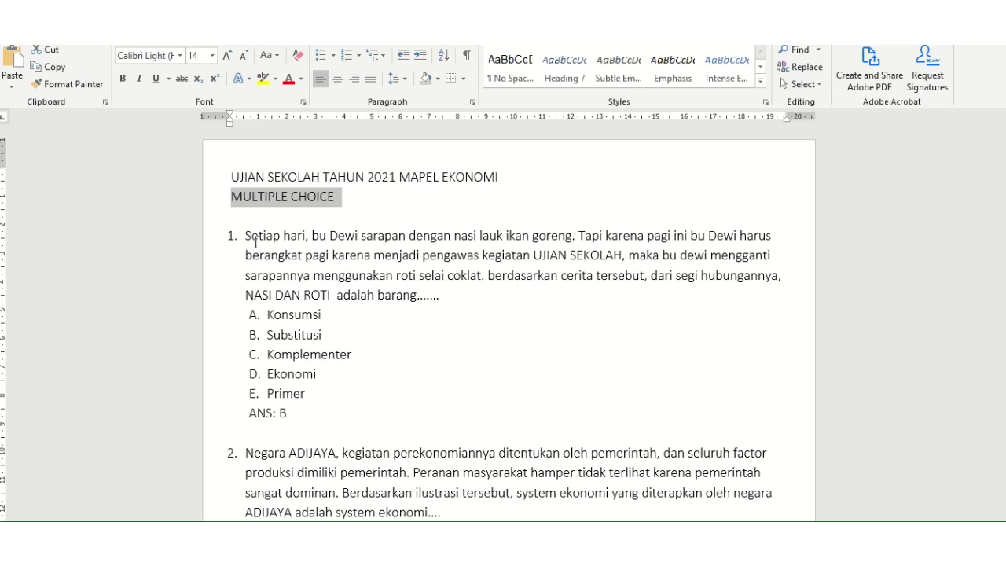
click(246, 234)
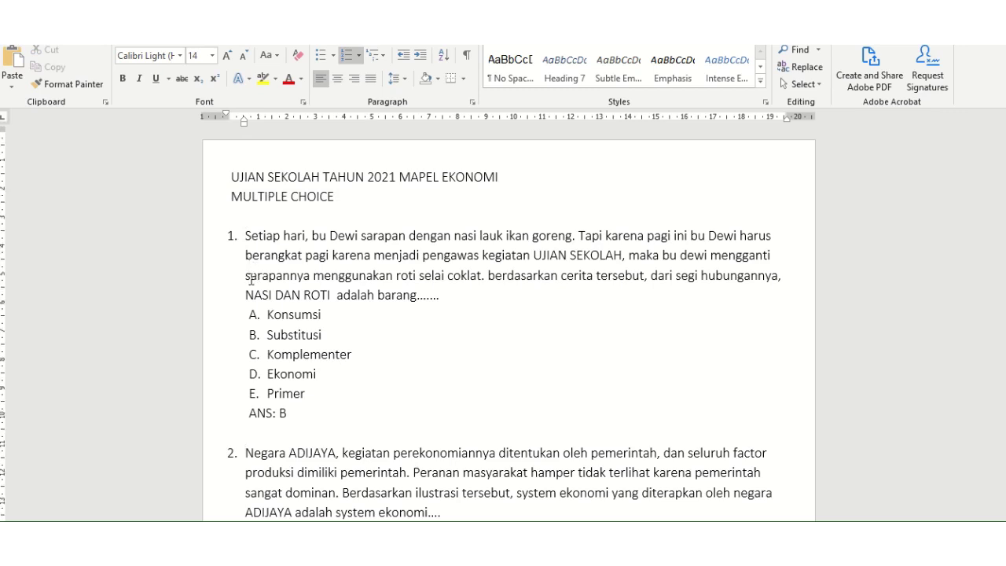
Replace question 2 with the copied question, then undo it to restore the original.
scroll(251, 275, down, 3)
drag(246, 307, 364, 487)
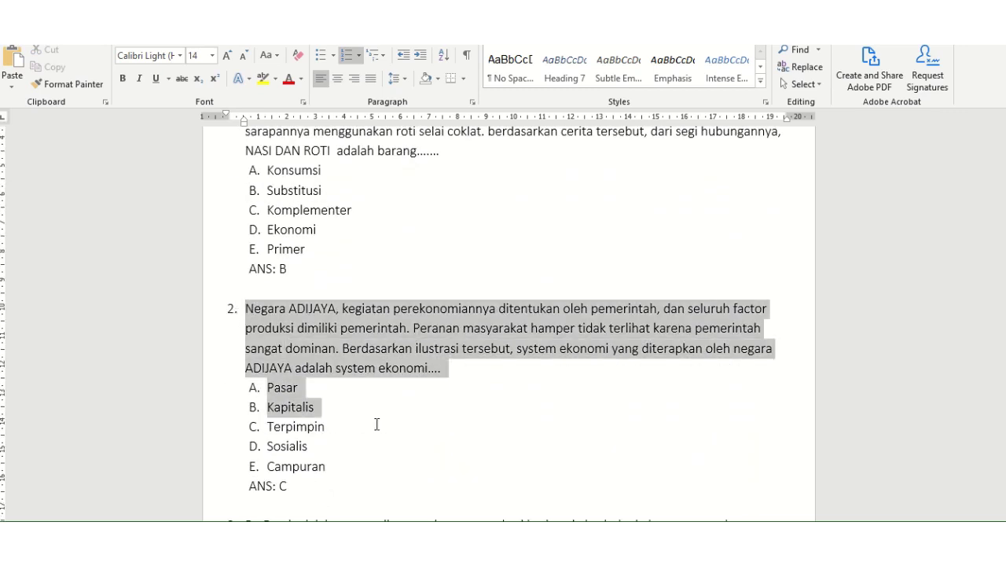
key(ctrl+v)
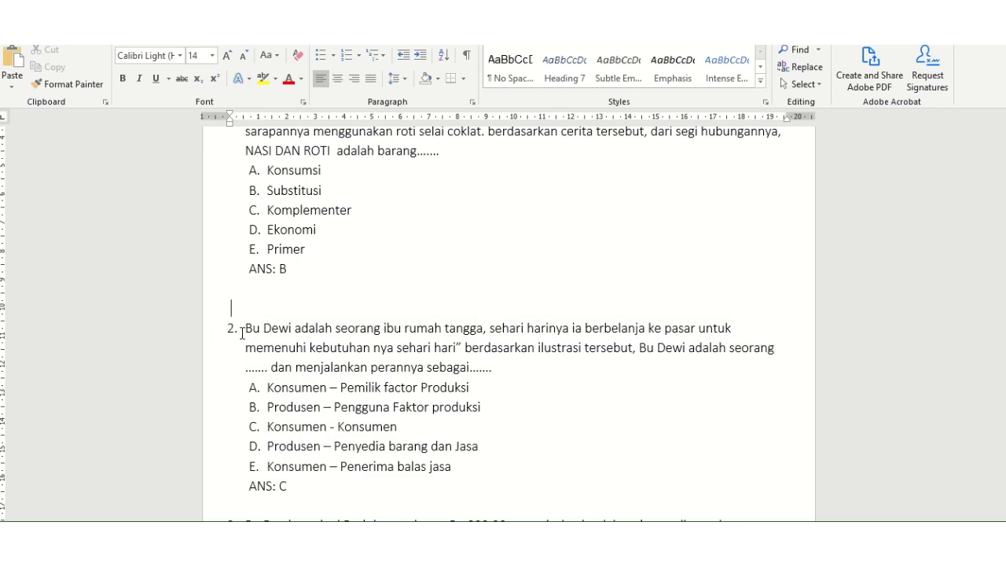
key(ctrl+z)
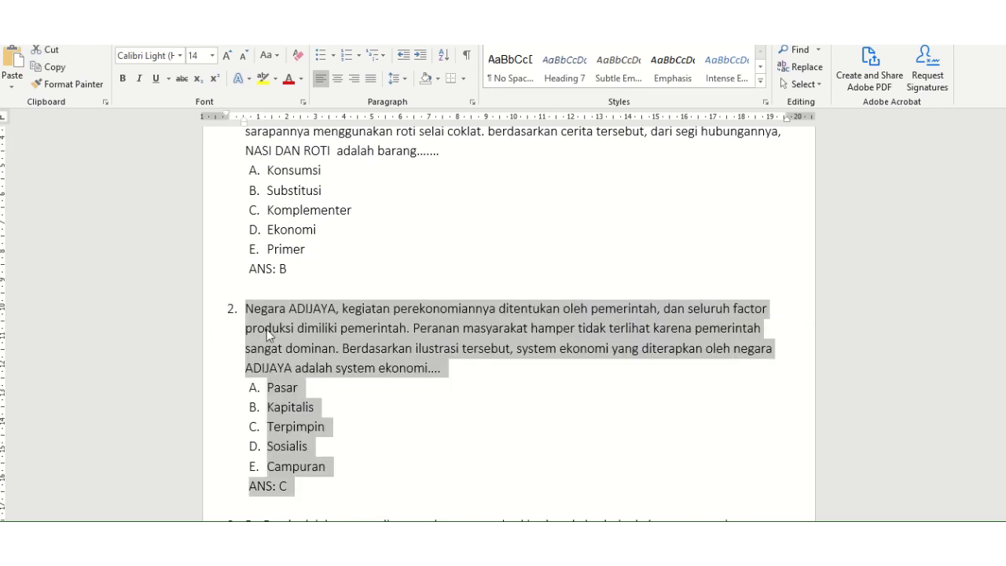
click(279, 327)
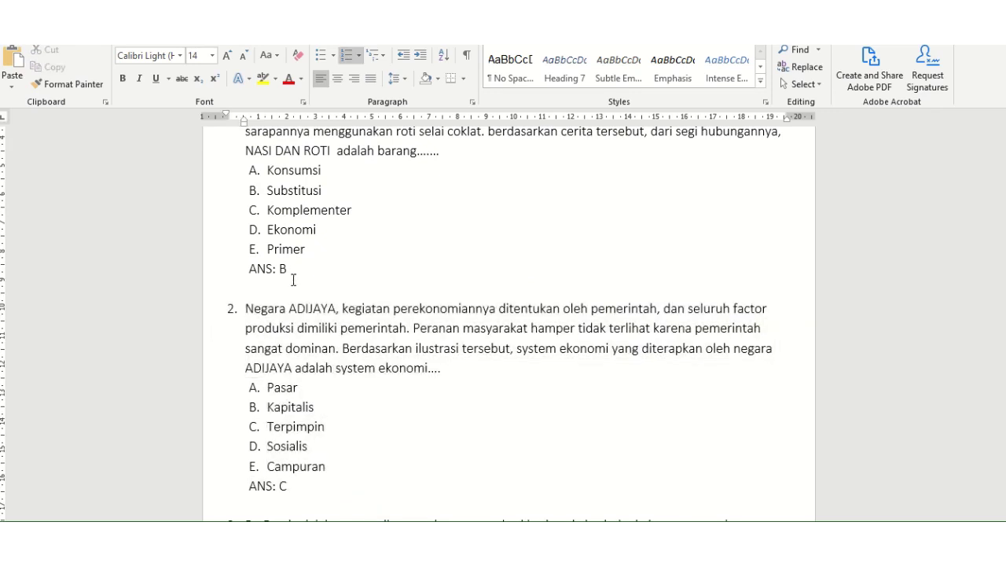
Select question 1's answer options, Konsumsi through Primer.
scroll(293, 279, up, 1)
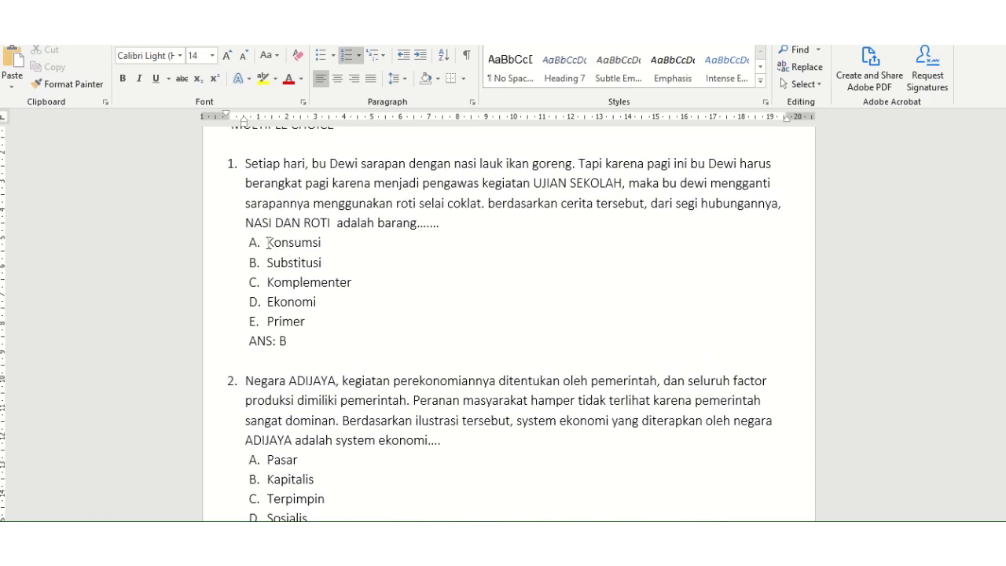
drag(268, 242, 307, 323)
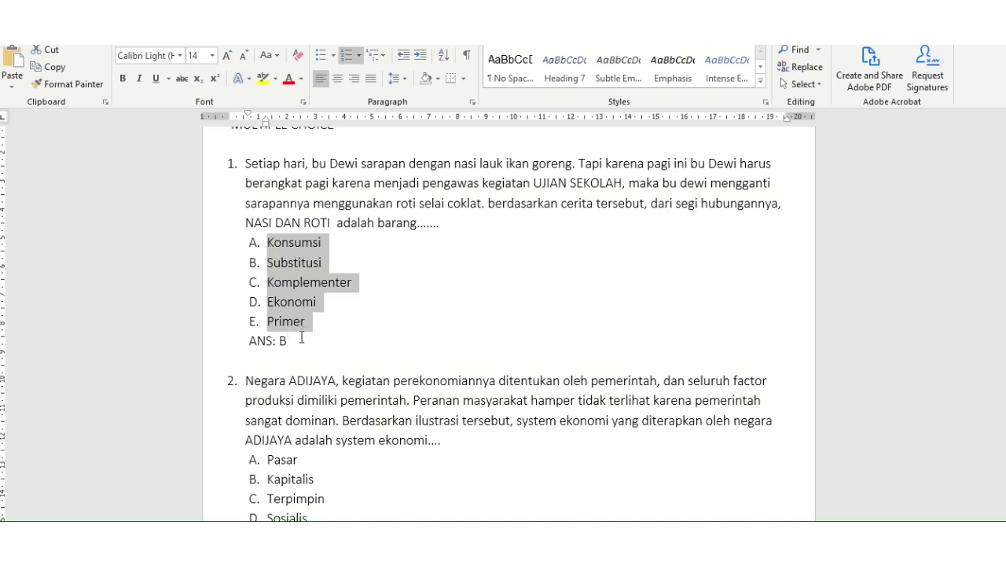
scroll(294, 338, down, 3)
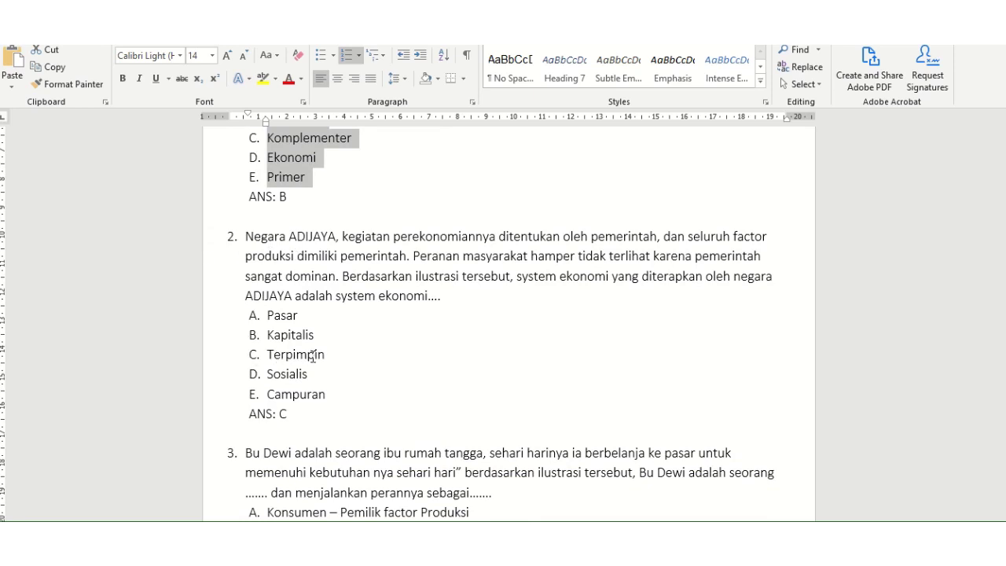
scroll(317, 354, up, 2)
scroll(314, 353, up, 3)
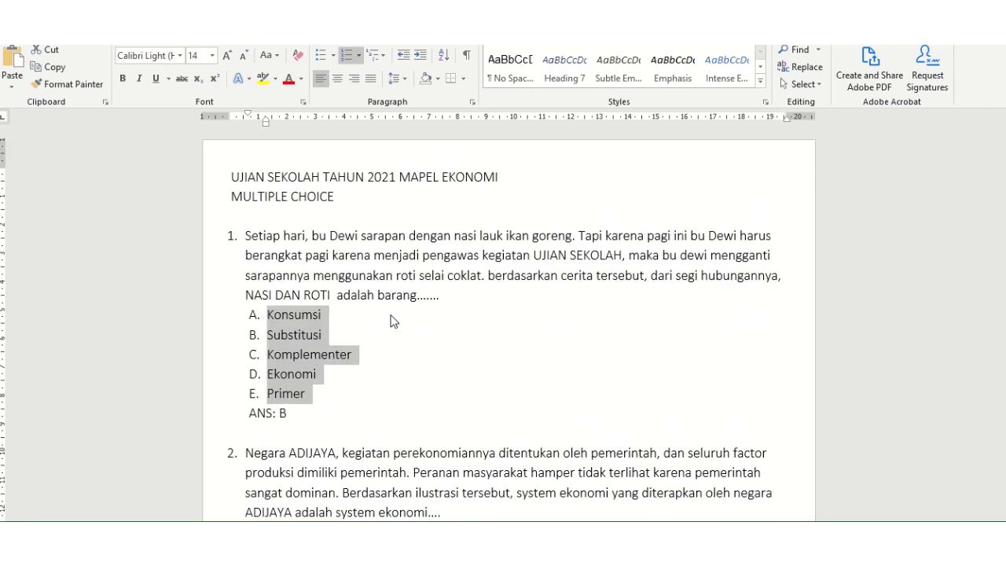
Select all the document text with Ctrl+A and scroll down to question 10.
key(ctrl+a)
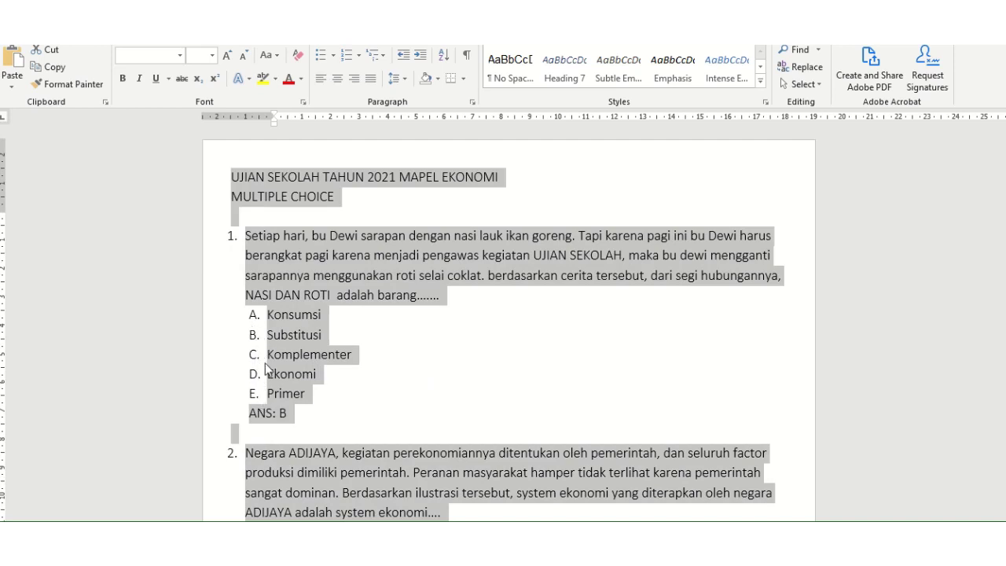
scroll(235, 249, down, 3)
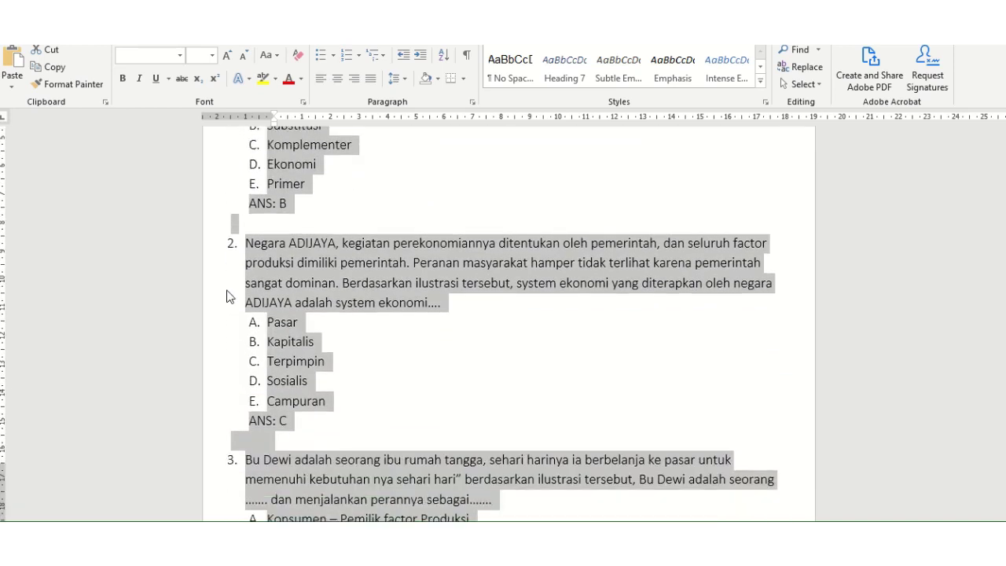
scroll(235, 380, down, 3)
scroll(275, 317, down, 3)
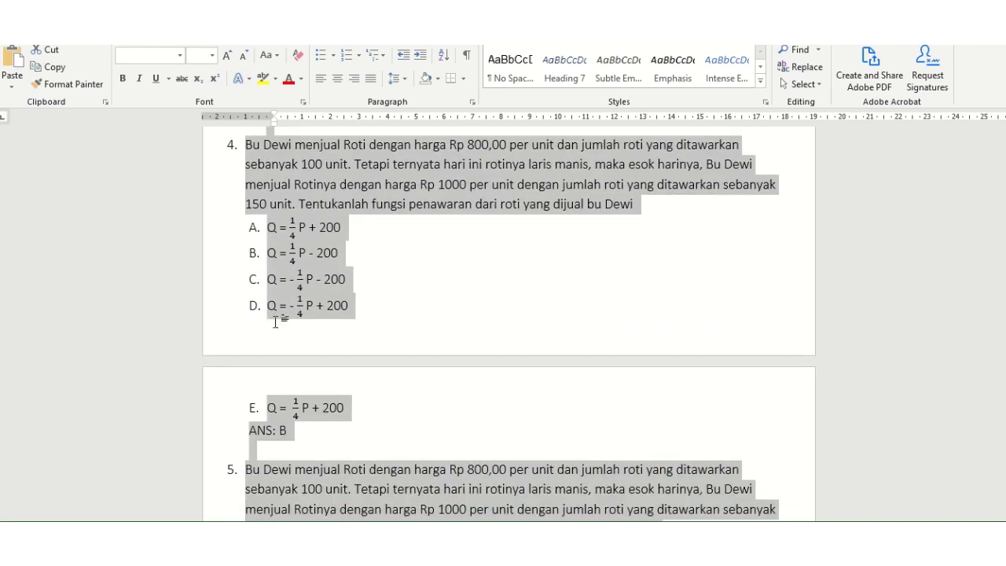
scroll(275, 320, down, 3)
scroll(275, 322, down, 3)
scroll(275, 323, down, 3)
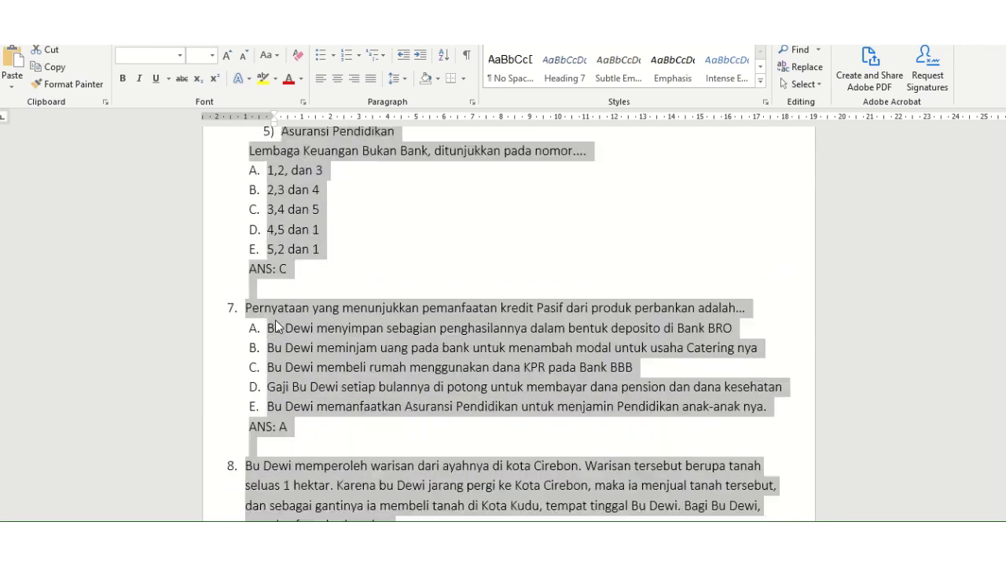
scroll(275, 324, down, 3)
scroll(275, 325, down, 5)
scroll(275, 325, down, 3)
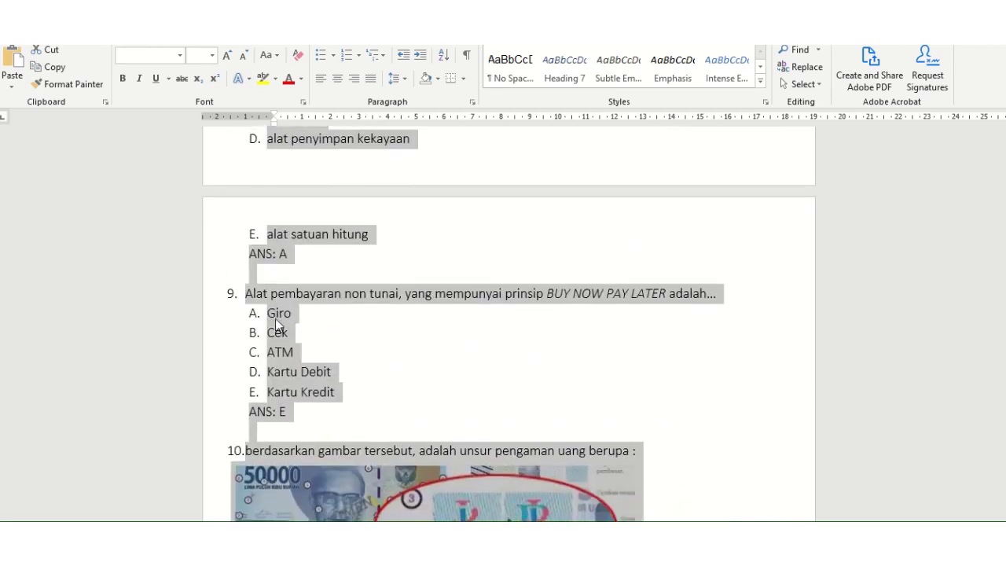
scroll(302, 328, down, 6)
click(469, 205)
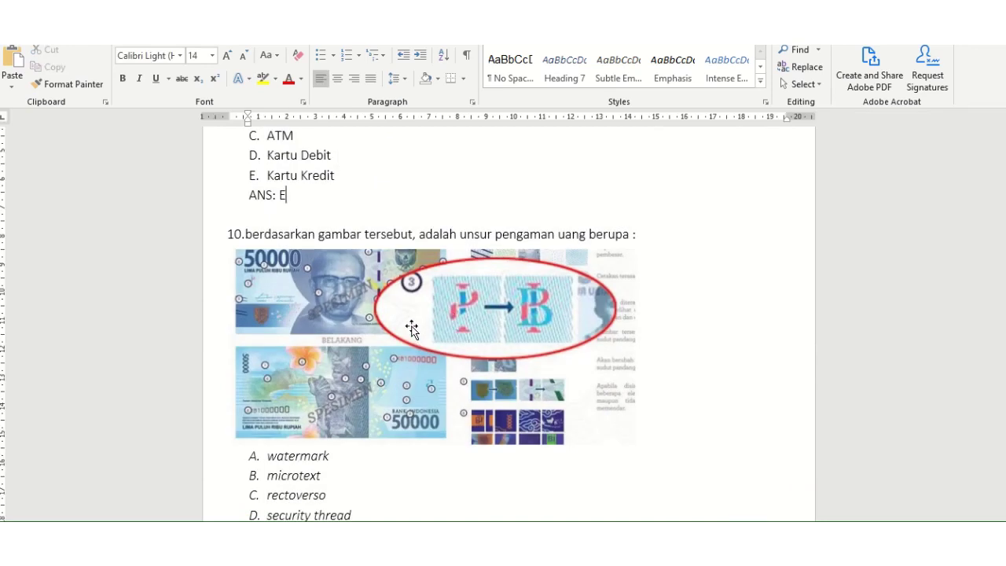
click(412, 328)
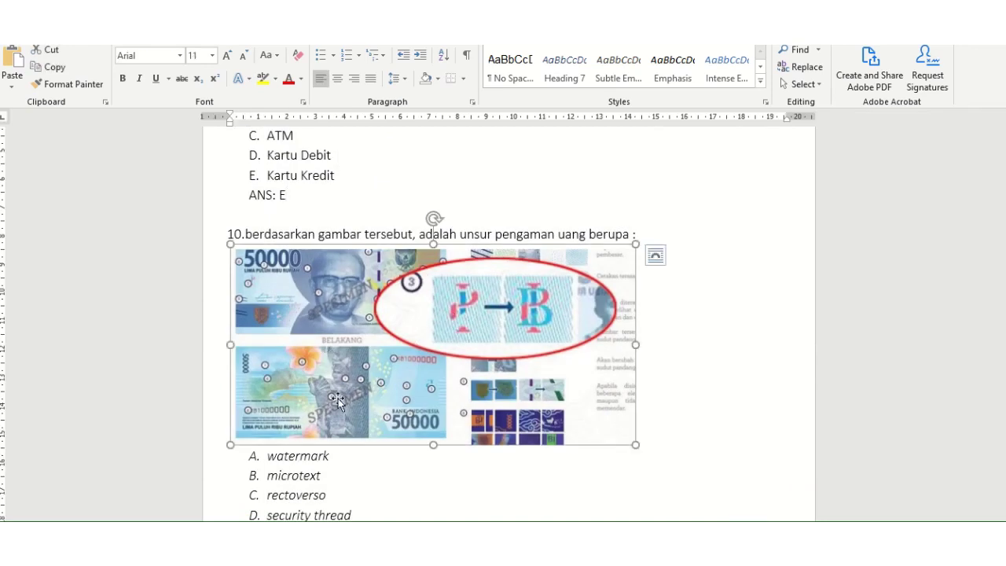
click(649, 233)
scroll(312, 436, down, 3)
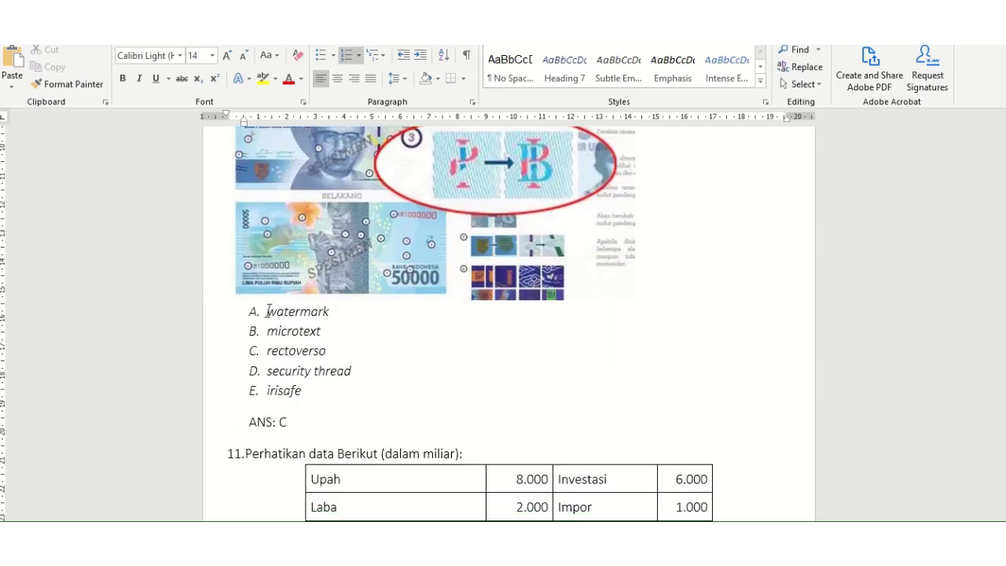
drag(267, 311, 325, 393)
scroll(474, 388, down, 4)
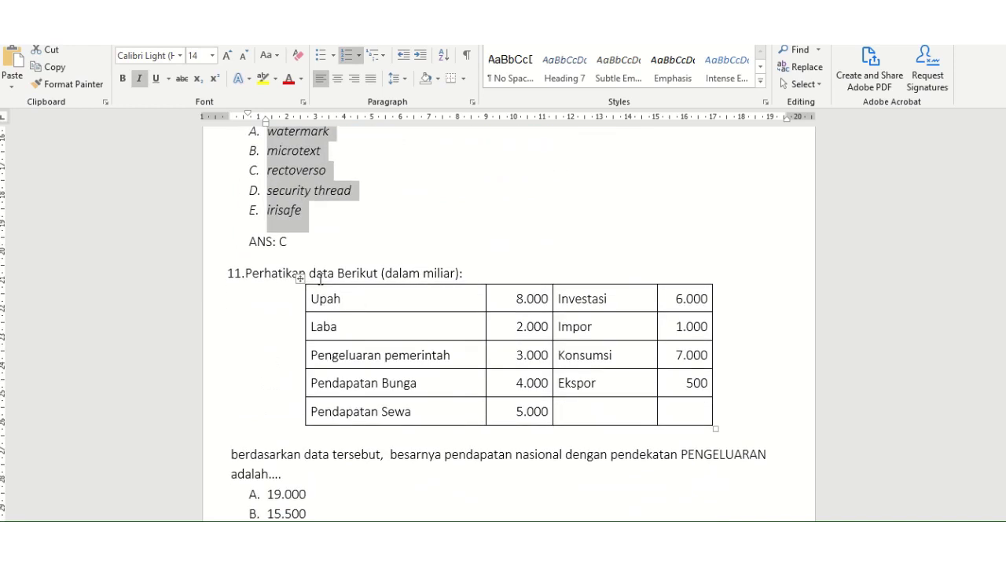
click(299, 277)
click(292, 340)
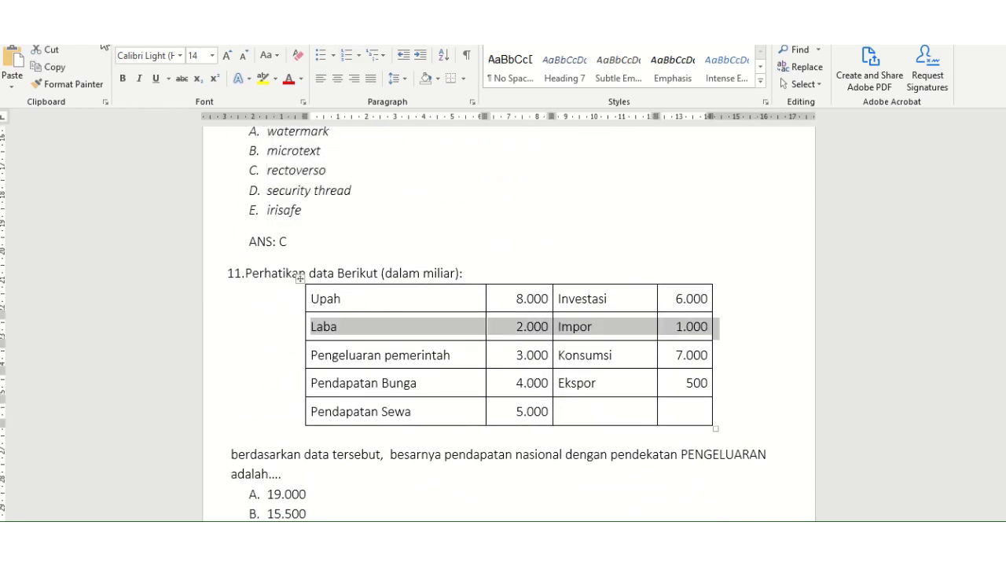
click(716, 435)
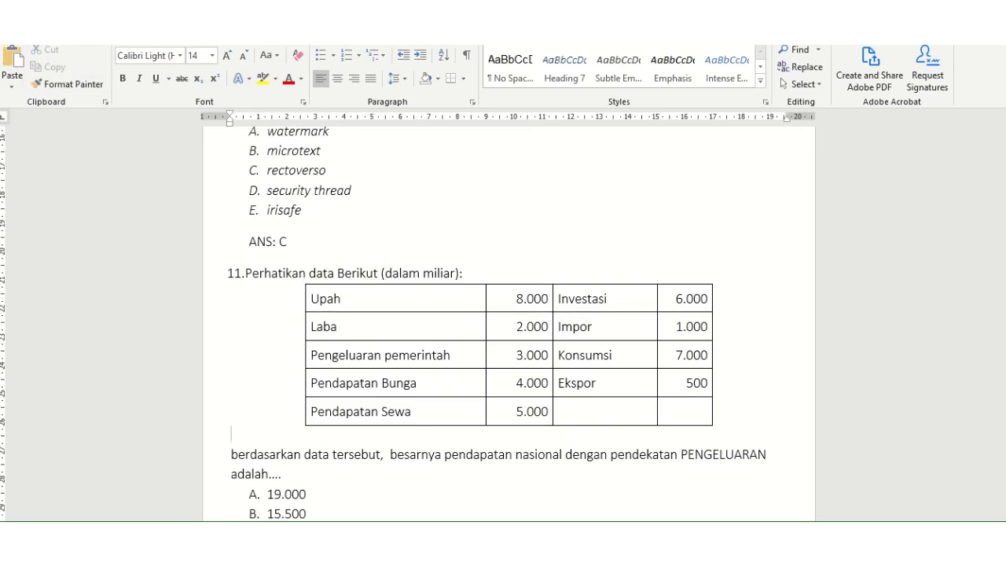
click(19, 36)
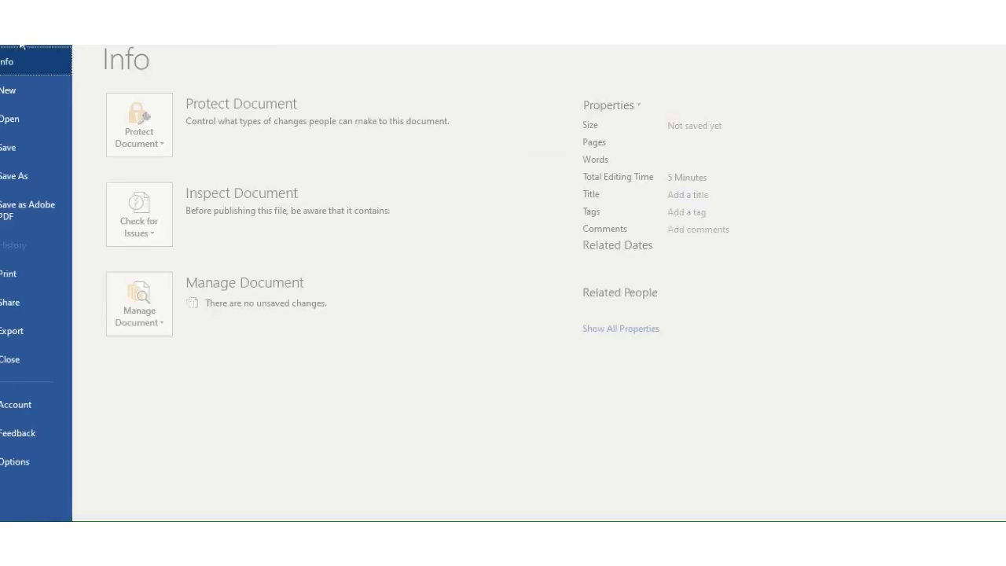
Save the exam on drive D: as a Word 97-2003 Document, accepting the compatibility warning.
click(39, 179)
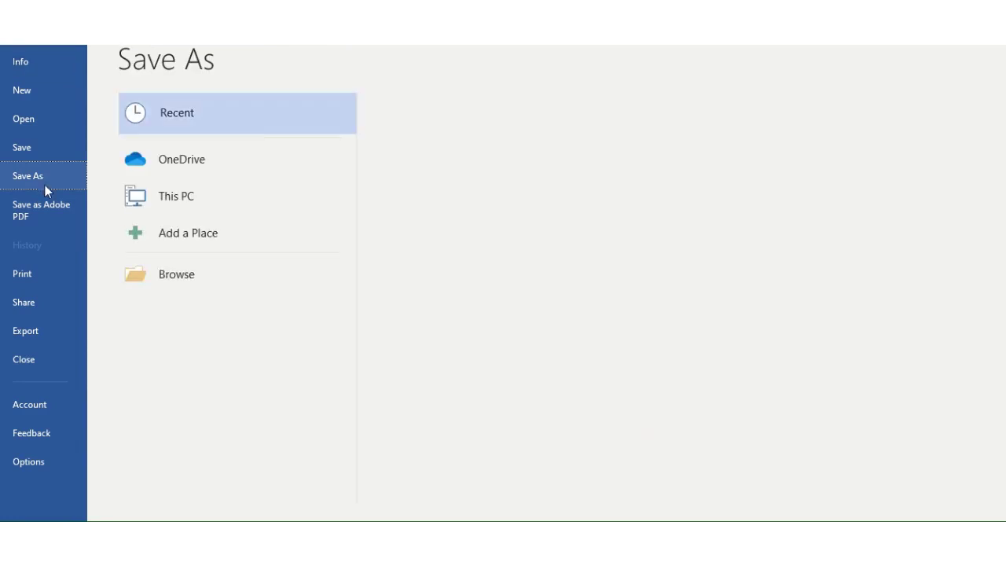
click(201, 274)
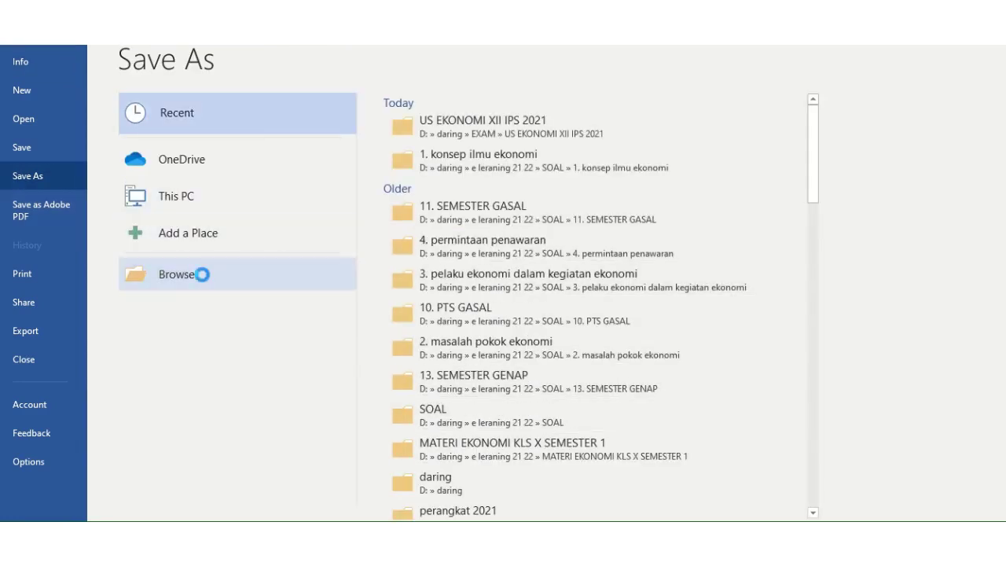
scroll(89, 179, down, 5)
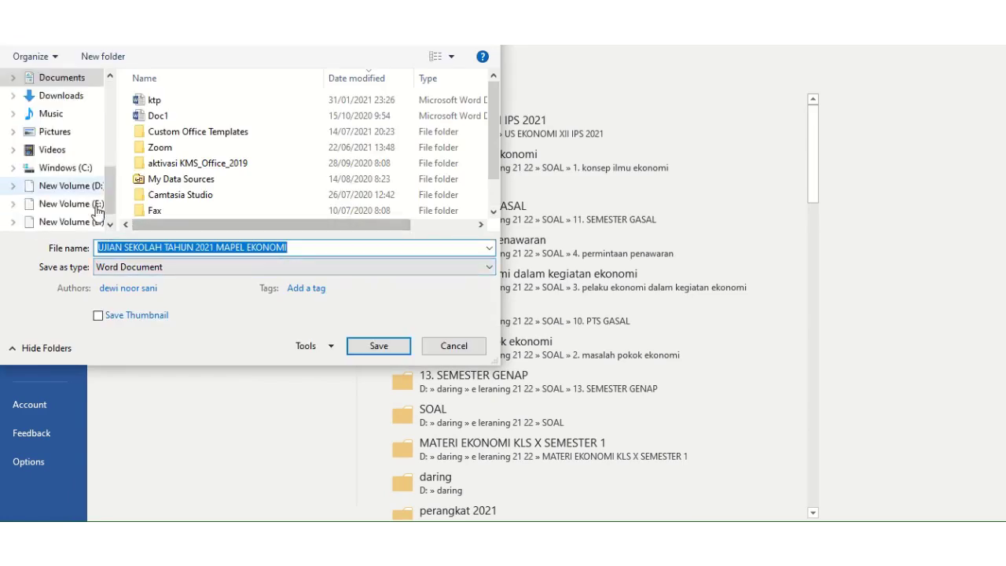
click(88, 175)
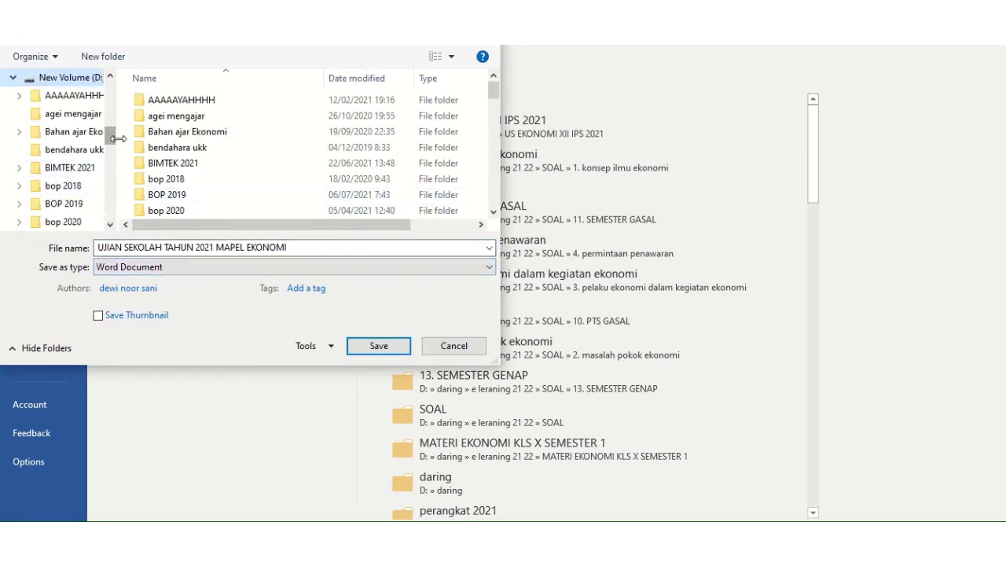
click(345, 267)
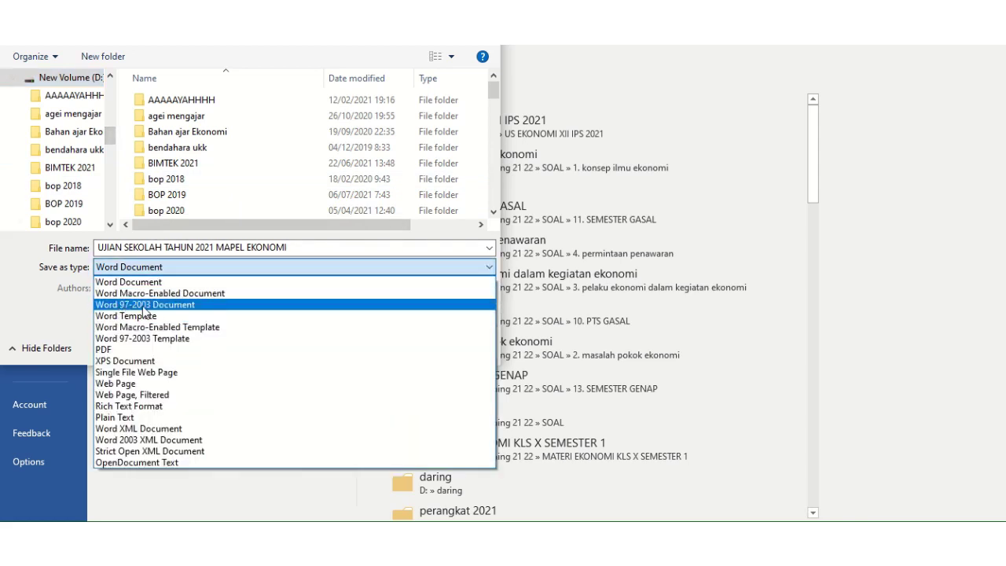
click(167, 306)
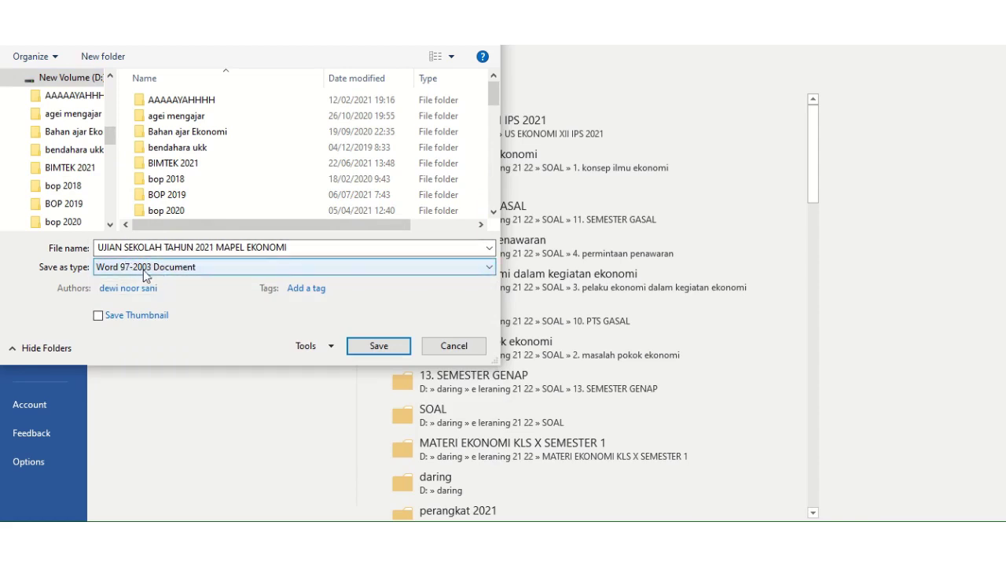
click(383, 348)
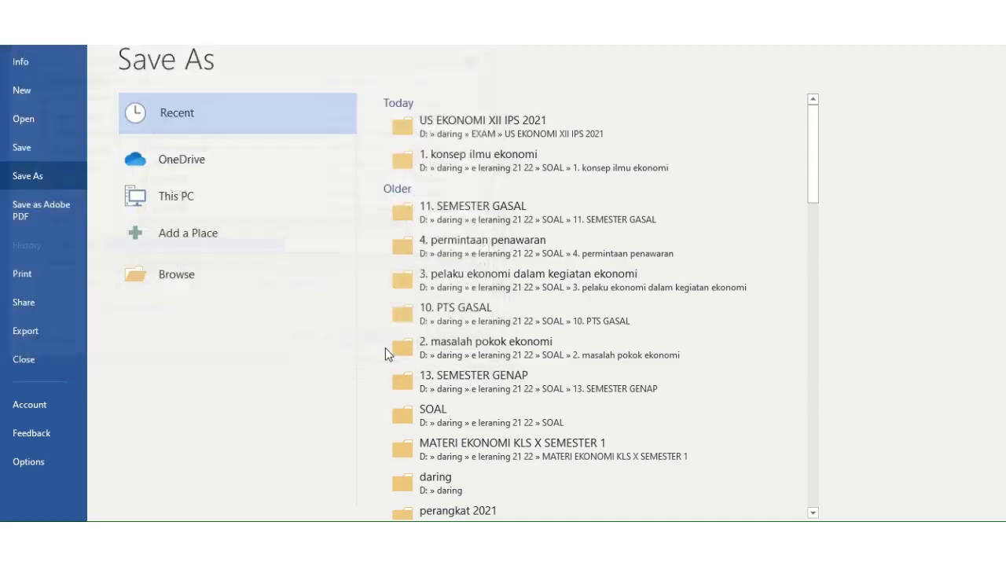
click(560, 366)
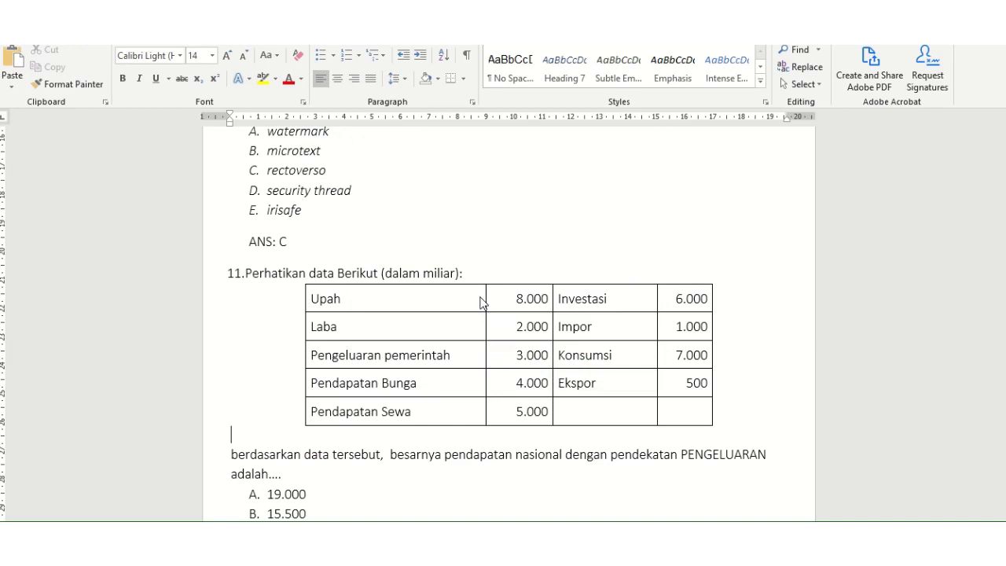
Scroll through the Compatibility Mode document to review the questions down to question 40.
scroll(498, 348, down, 2)
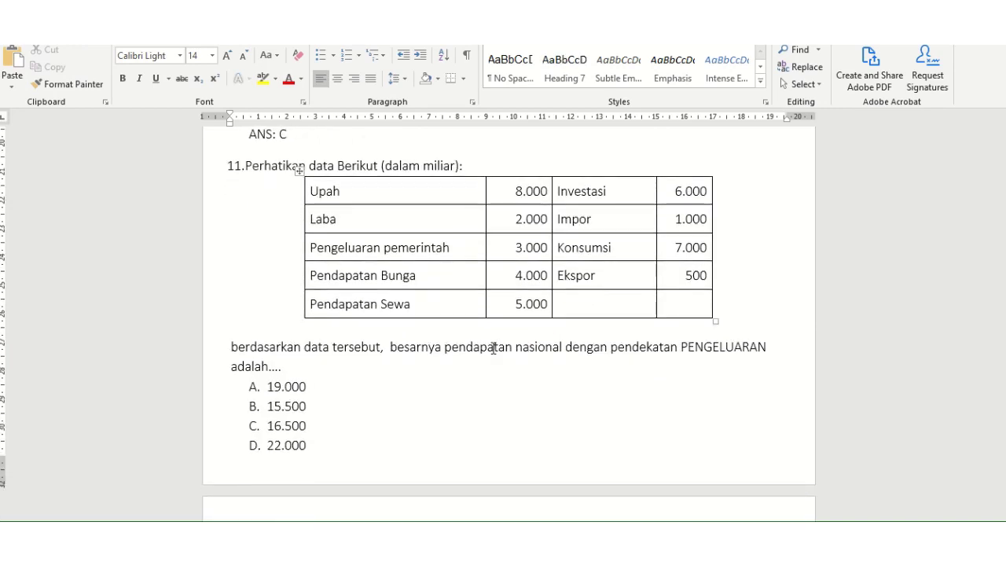
scroll(493, 352, down, 5)
scroll(493, 352, down, 2)
scroll(493, 352, down, 3)
scroll(492, 354, down, 2)
scroll(550, 352, down, 4)
scroll(815, 309, down, 4)
scroll(815, 309, down, 3)
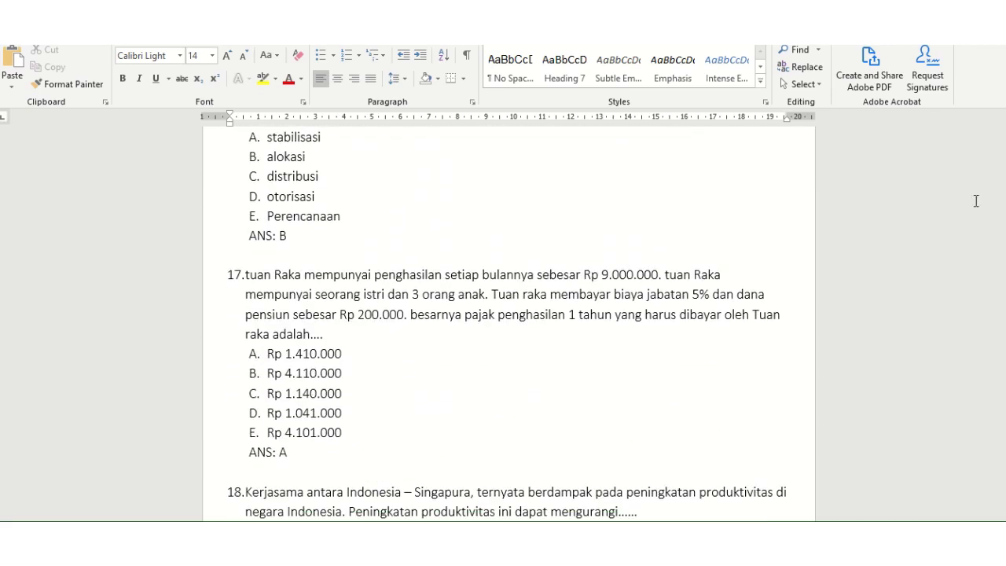
drag(1003, 346, 1003, 460)
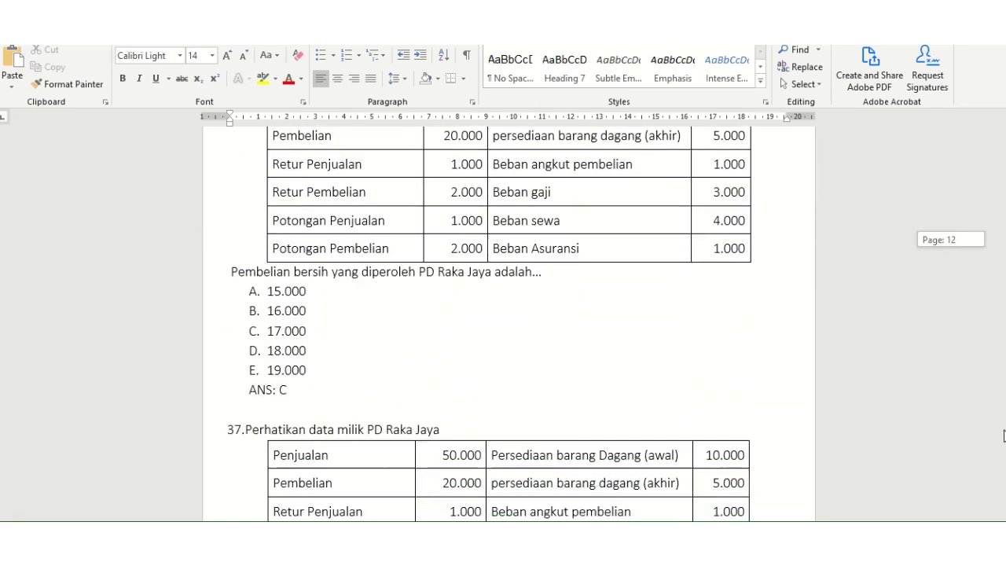
drag(1004, 460, 1002, 471)
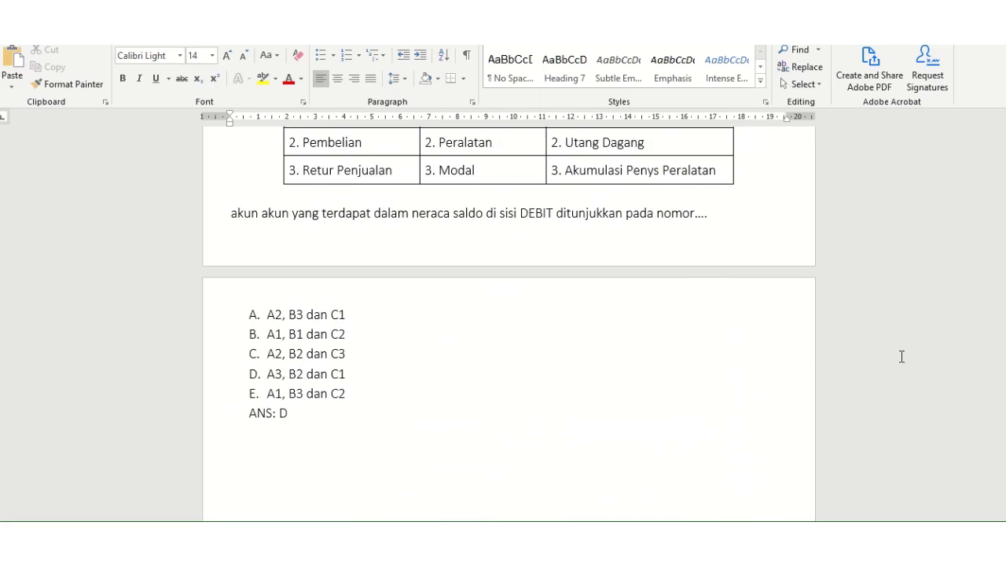
scroll(686, 283, up, 3)
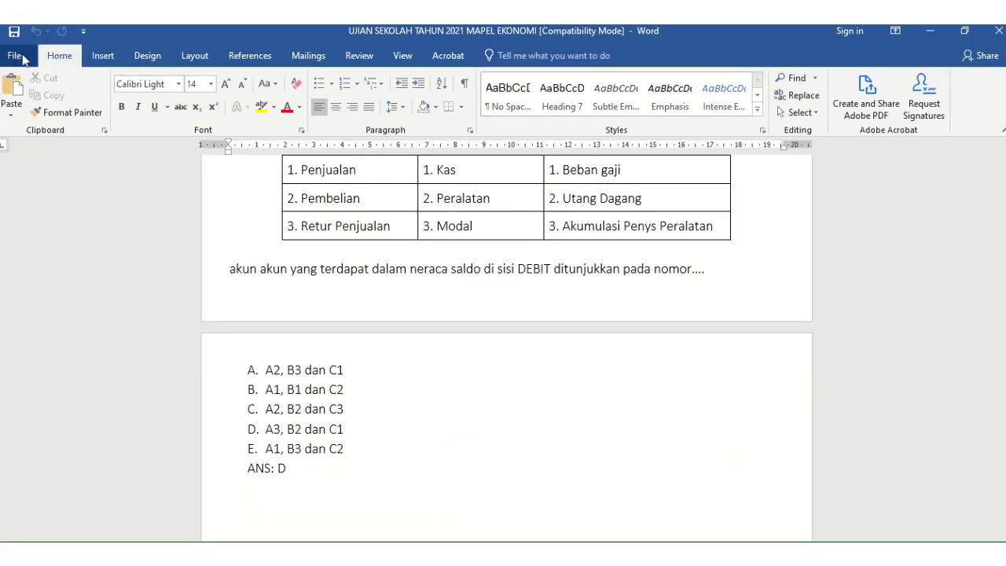
Save the exam as a Rich Text Format file in the ujian sekolah folder, then close Word.
click(22, 58)
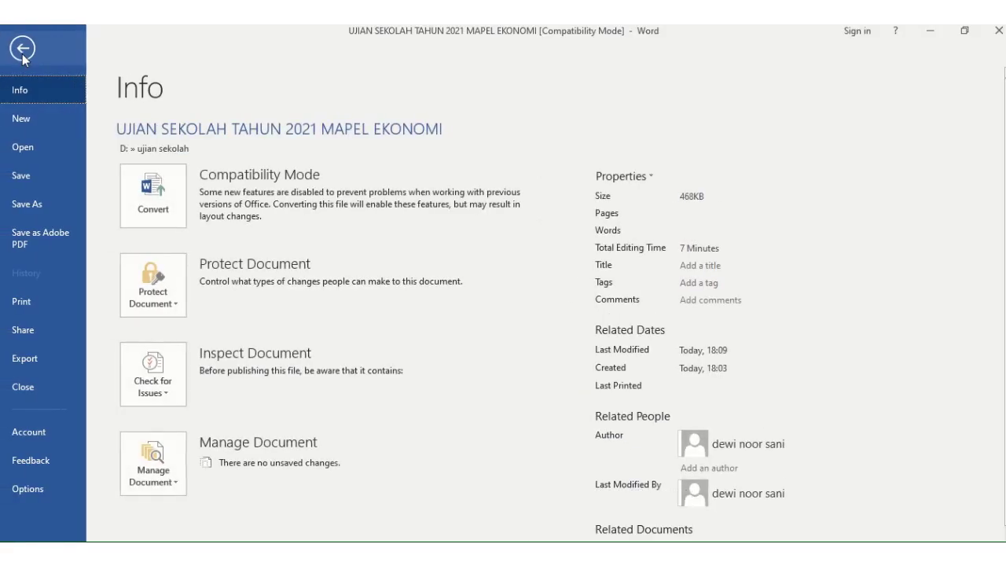
click(39, 203)
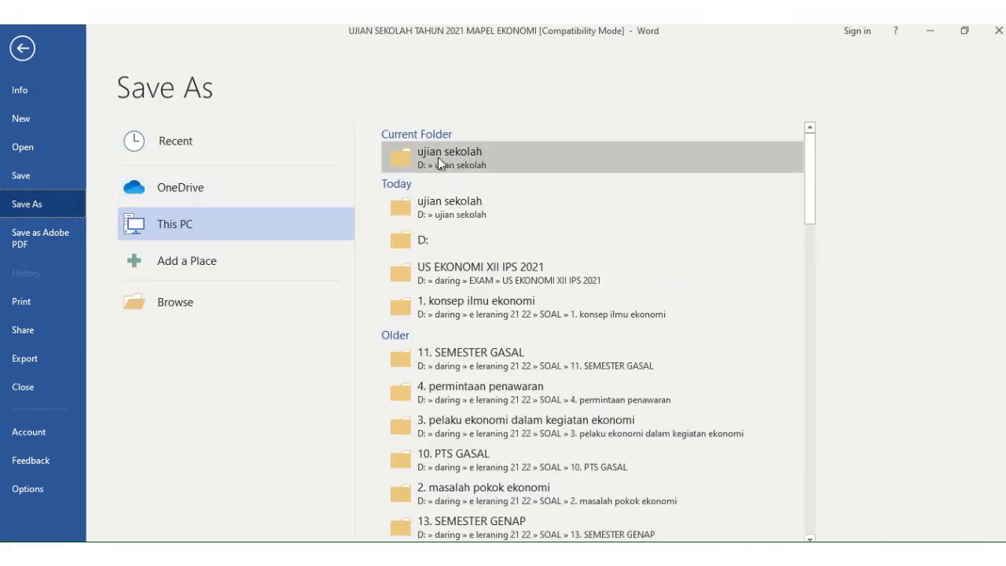
click(460, 160)
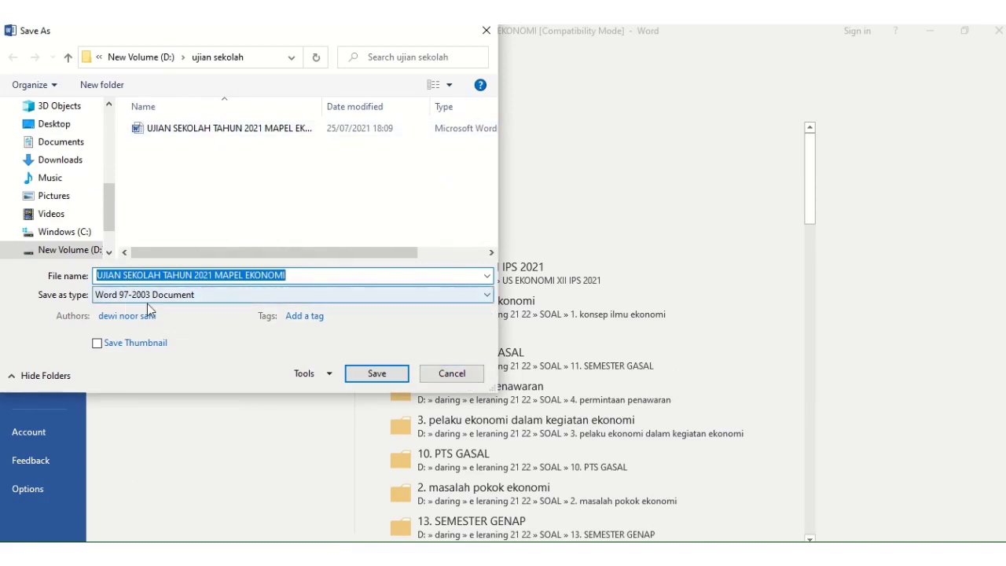
click(487, 295)
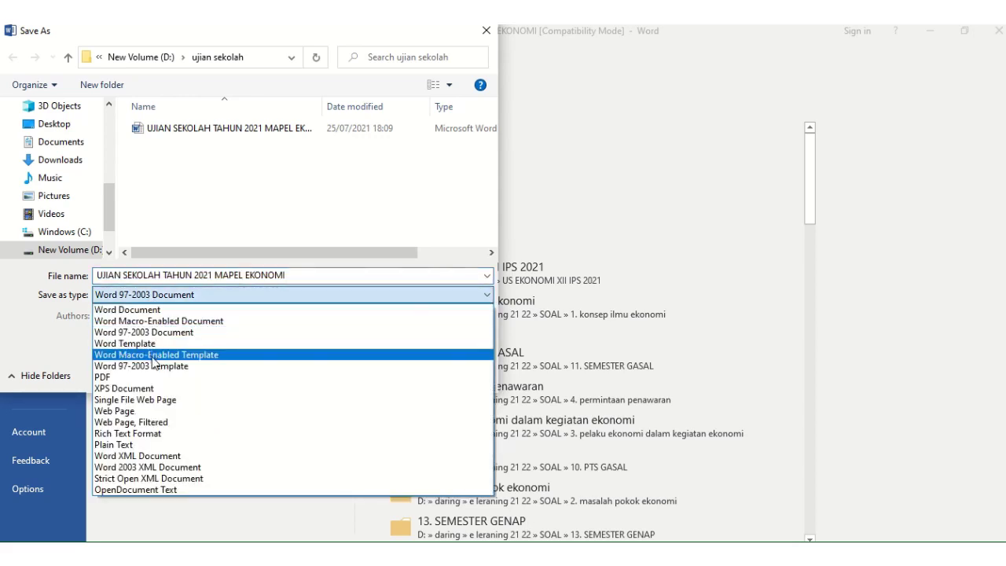
click(134, 433)
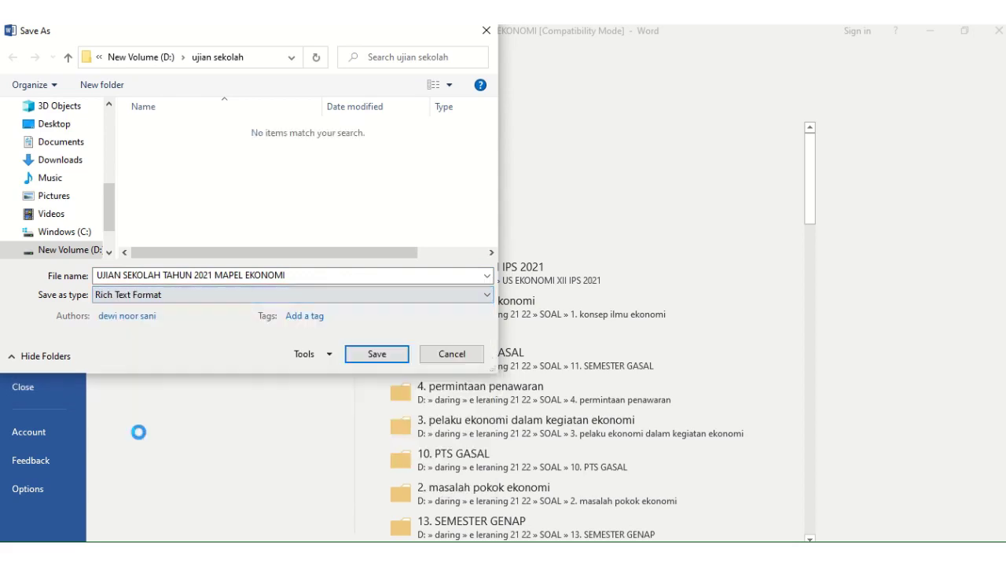
click(382, 357)
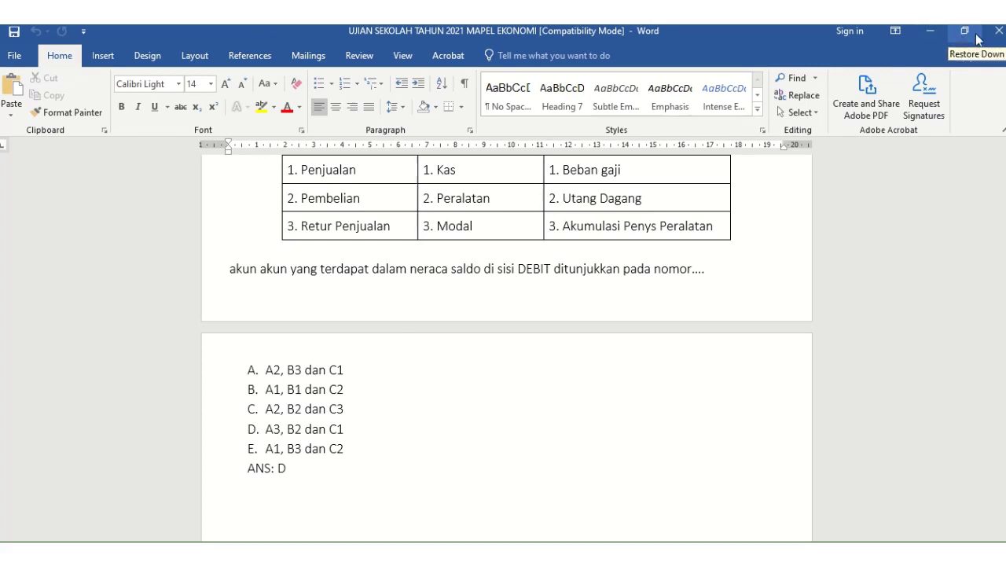
click(998, 31)
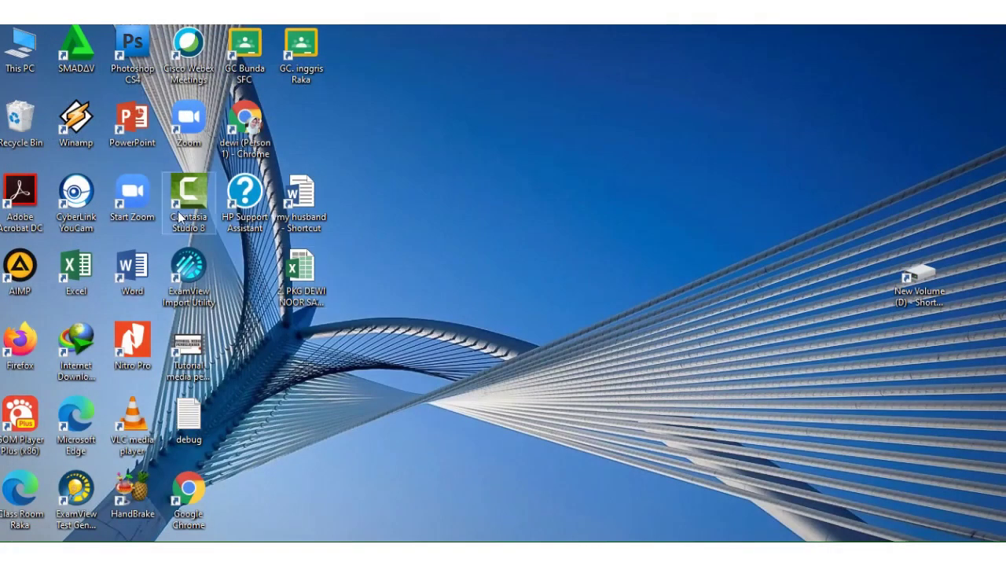
Launch the ExamView Import Utility and set its source folder to D:\ujian sekolah.
double_click(192, 280)
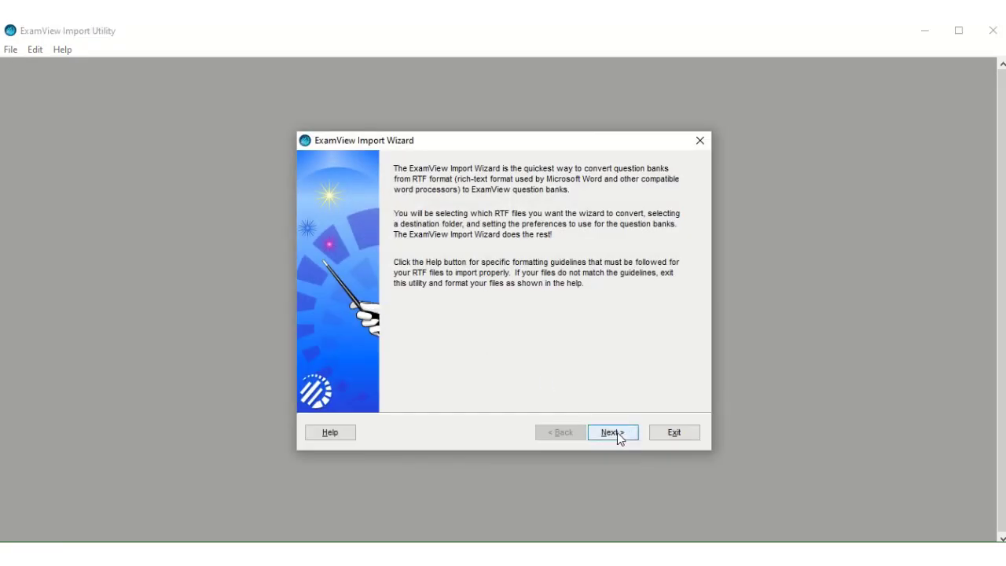
click(617, 436)
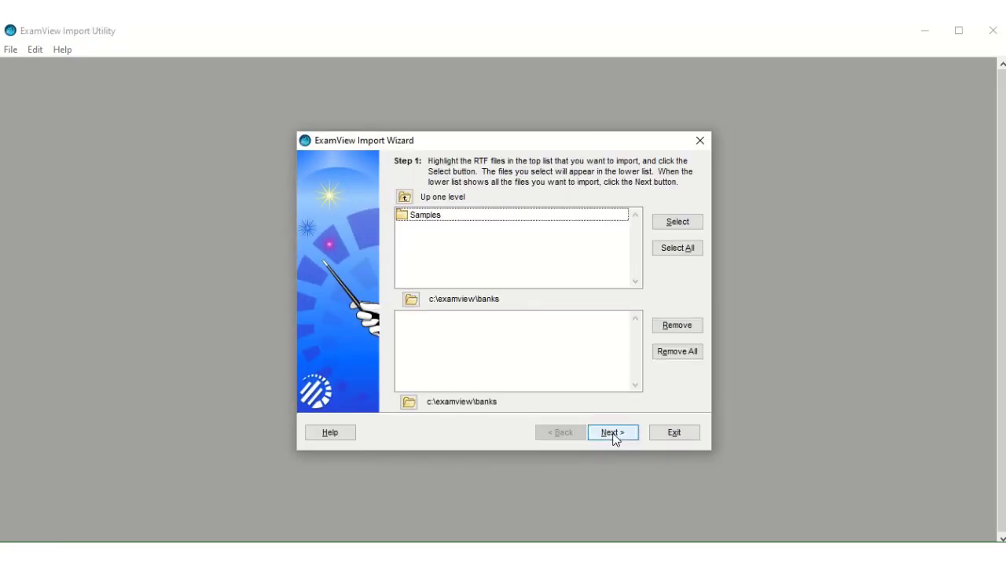
click(412, 301)
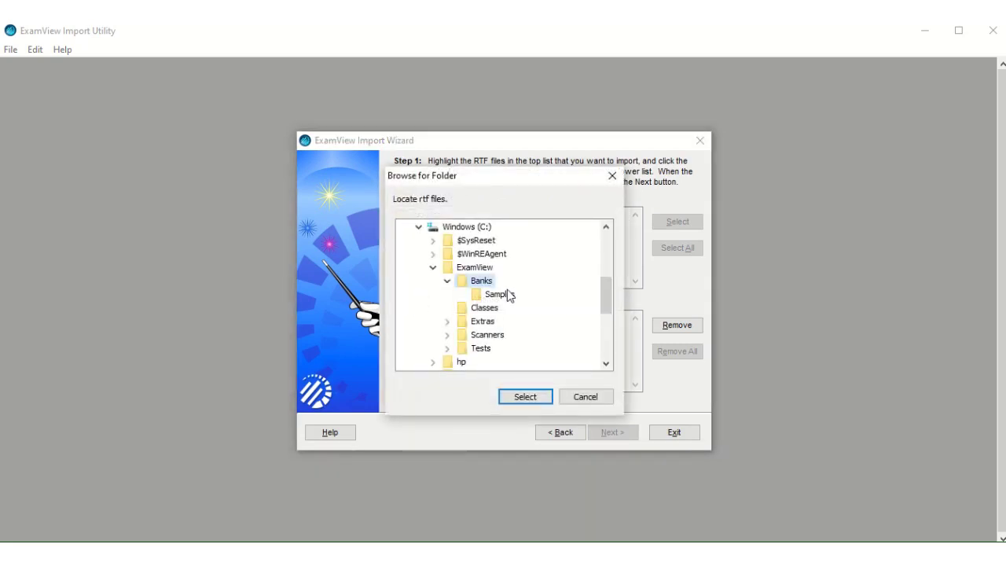
scroll(480, 267, down, 3)
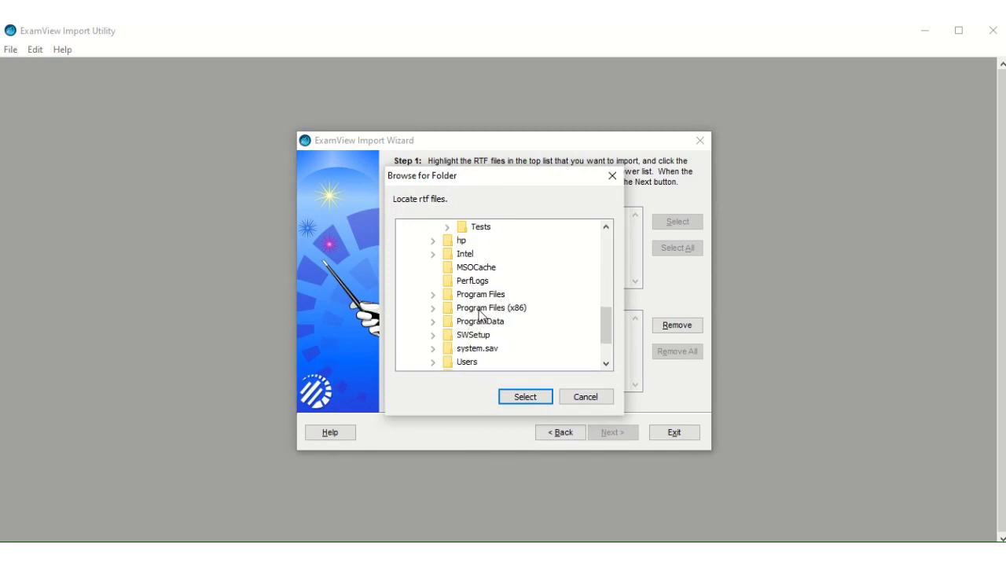
scroll(481, 315, down, 2)
double_click(491, 333)
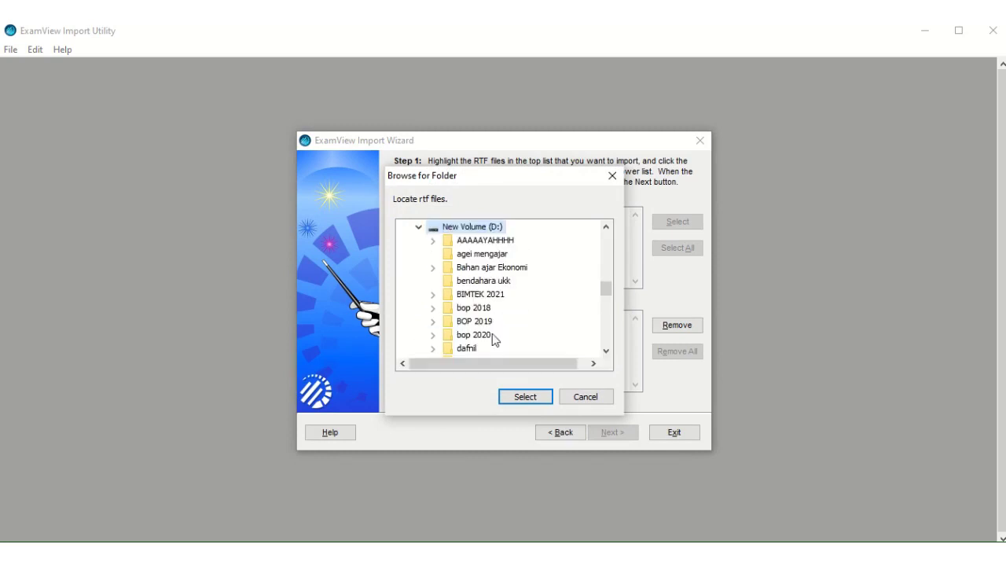
scroll(505, 275, down, 3)
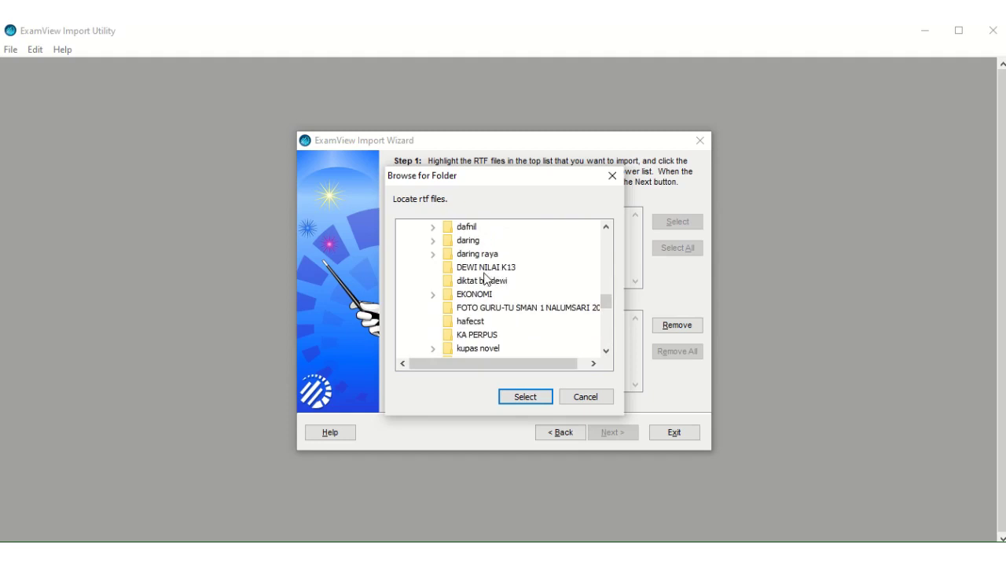
scroll(479, 290, down, 3)
scroll(475, 298, down, 2)
scroll(489, 307, down, 3)
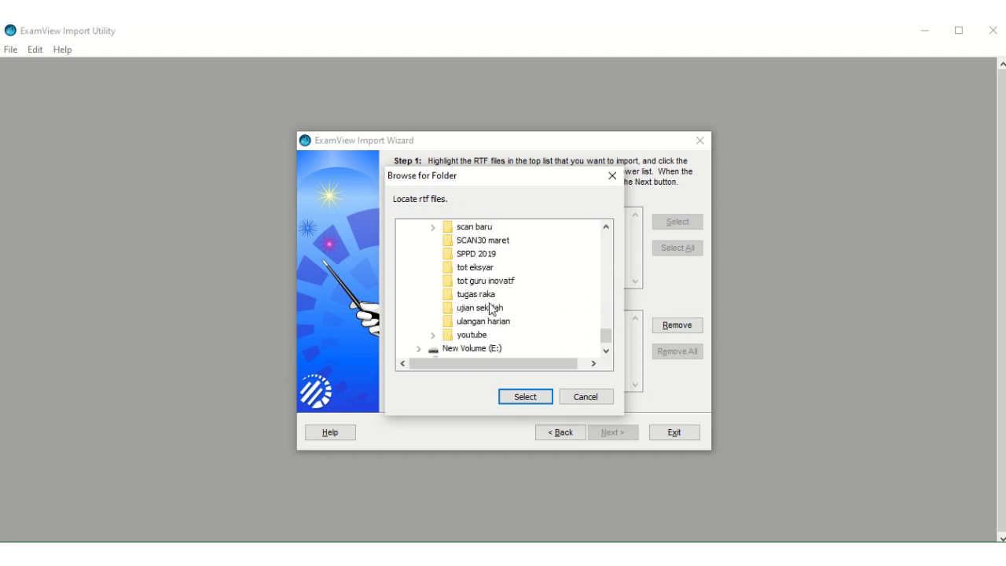
click(483, 311)
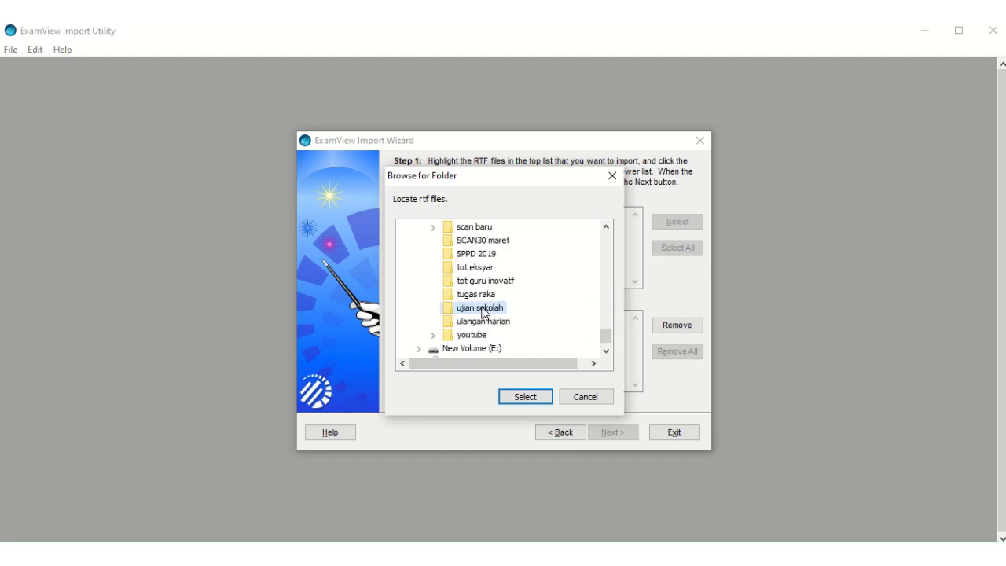
click(537, 397)
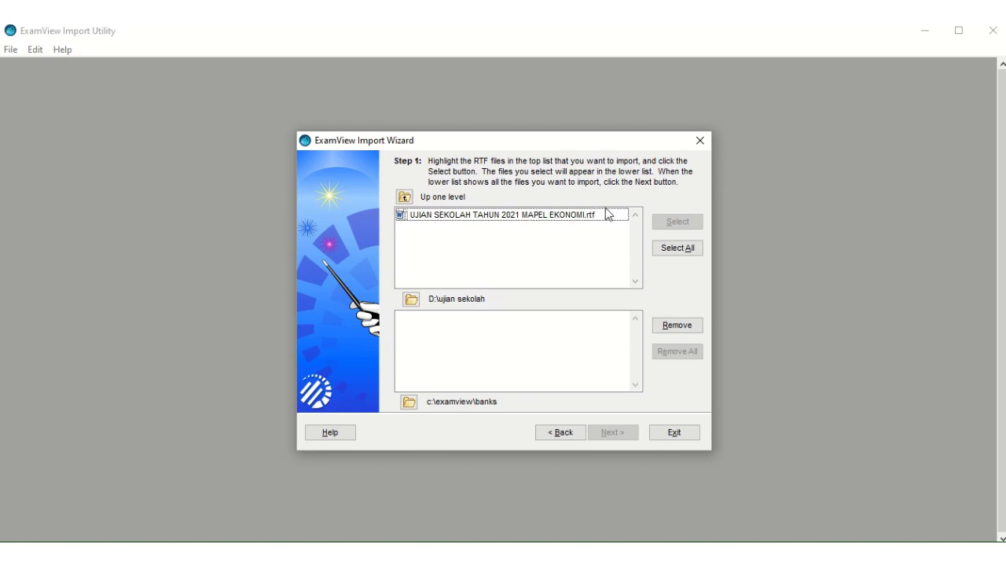
Add the exam RTF to the import list and set the output folder to D:\ujian sekolah.
click(567, 215)
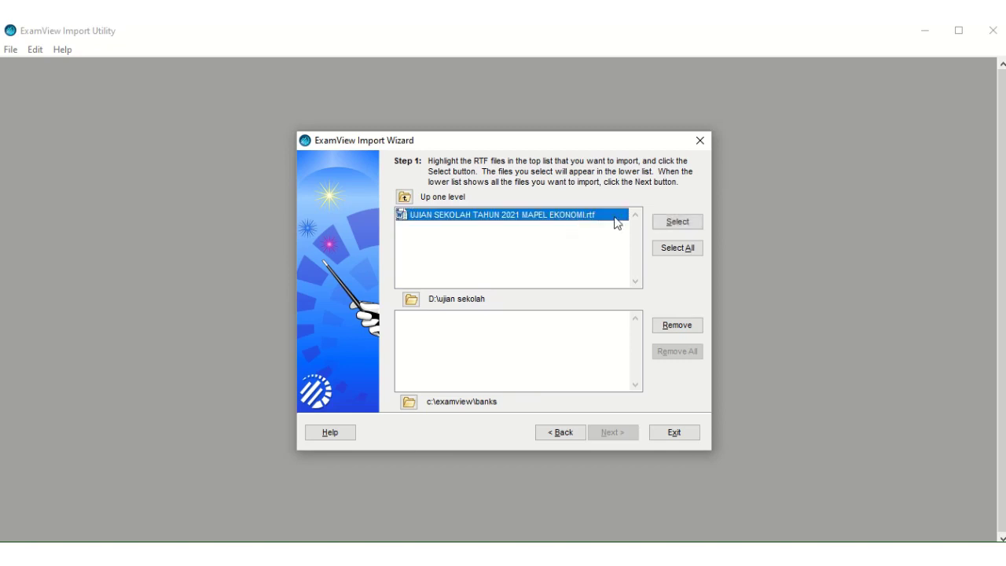
click(679, 221)
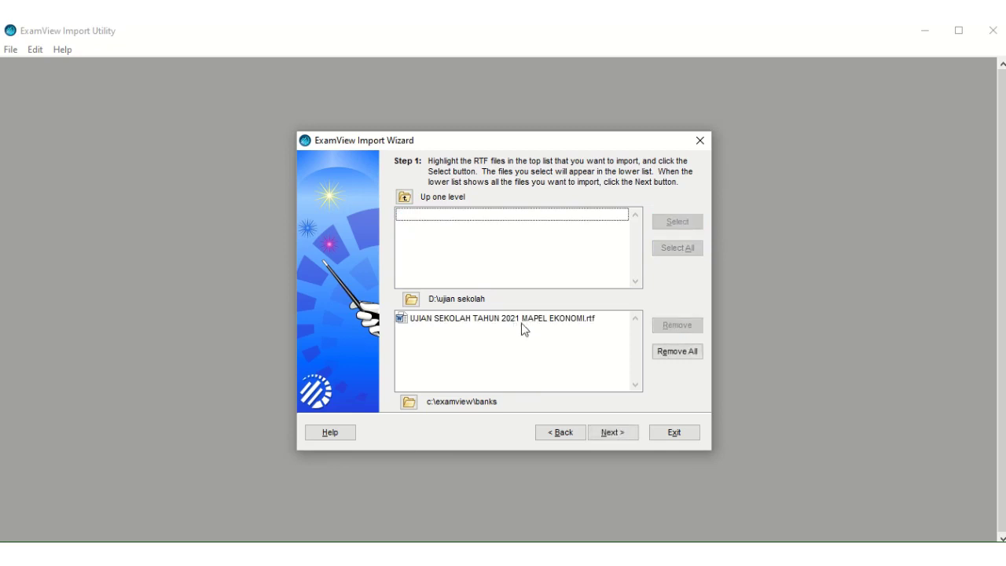
click(411, 401)
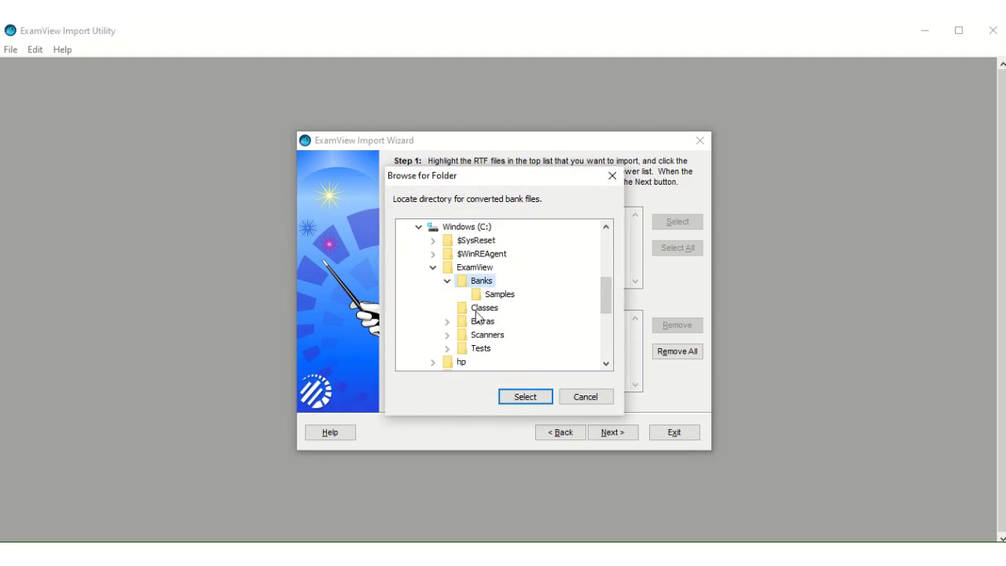
scroll(477, 314, down, 4)
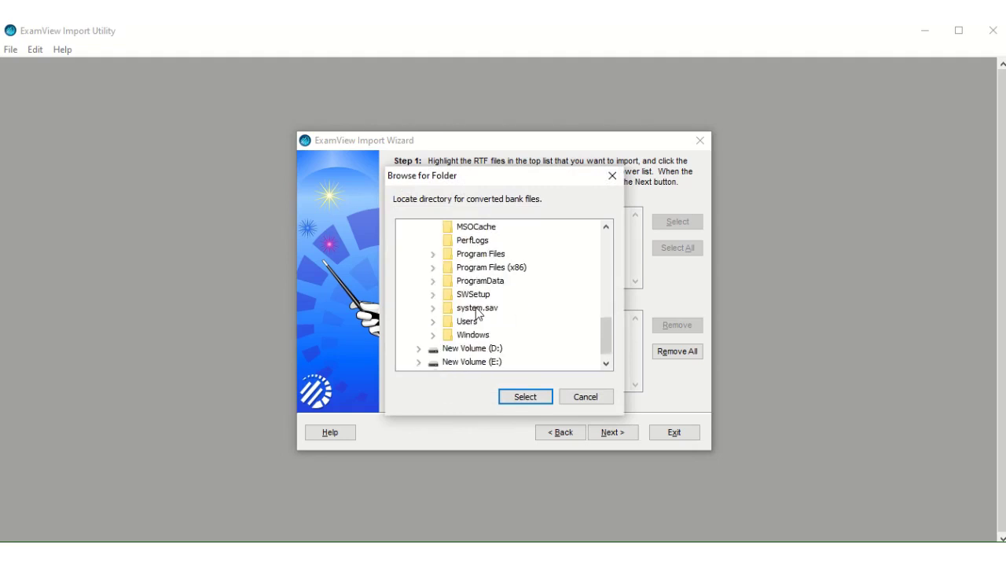
scroll(477, 311, down, 1)
double_click(477, 334)
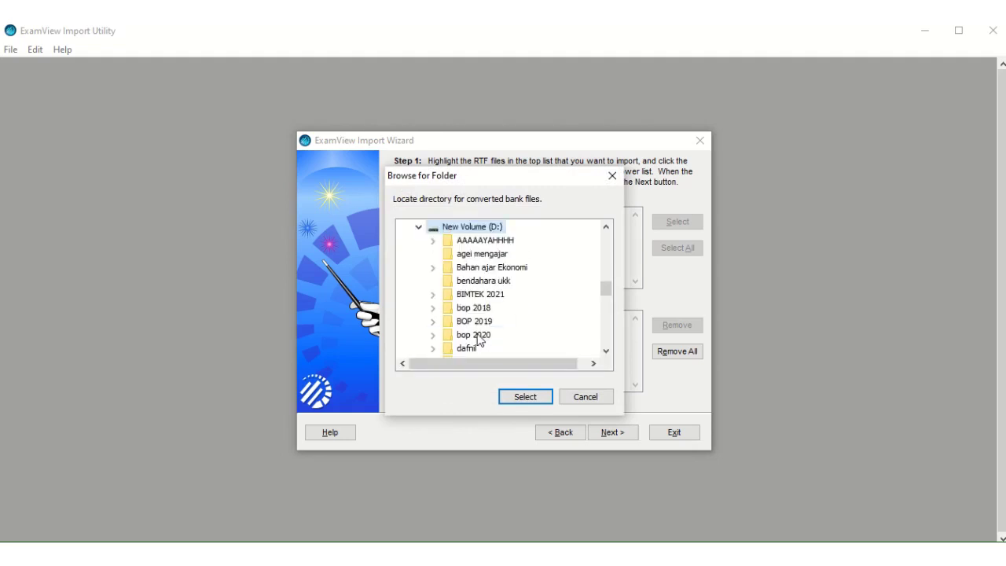
scroll(495, 290, down, 10)
scroll(494, 292, down, 5)
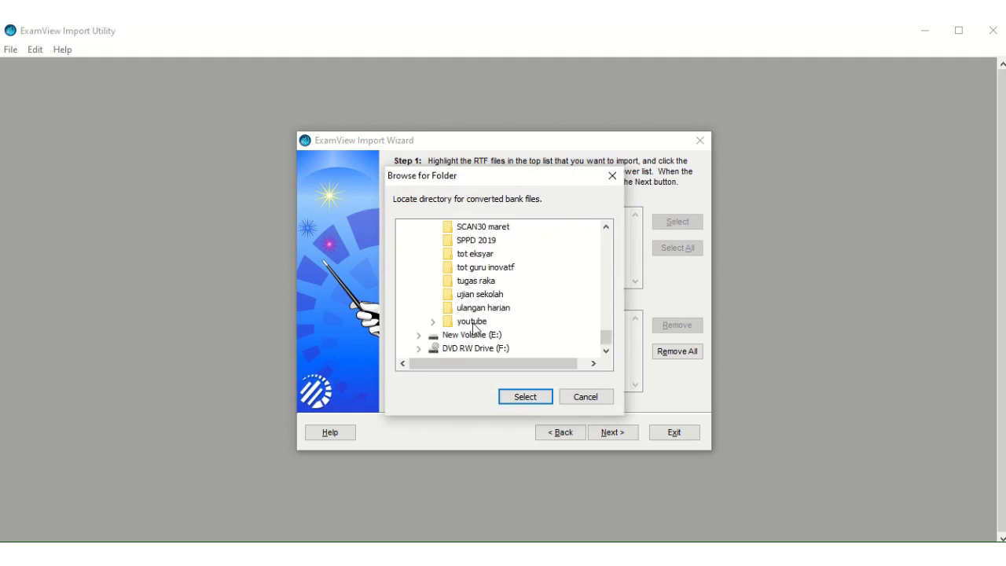
click(478, 295)
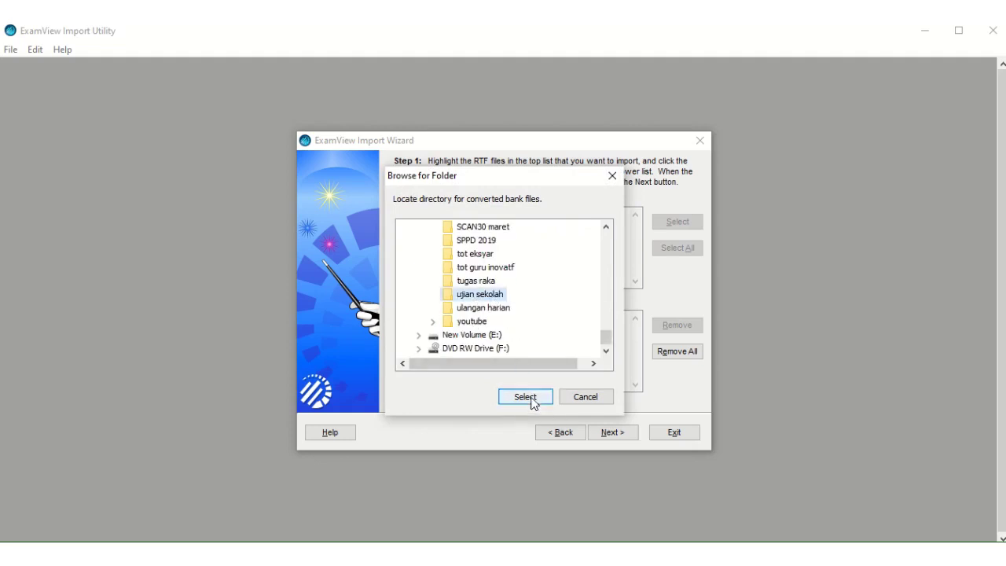
click(532, 400)
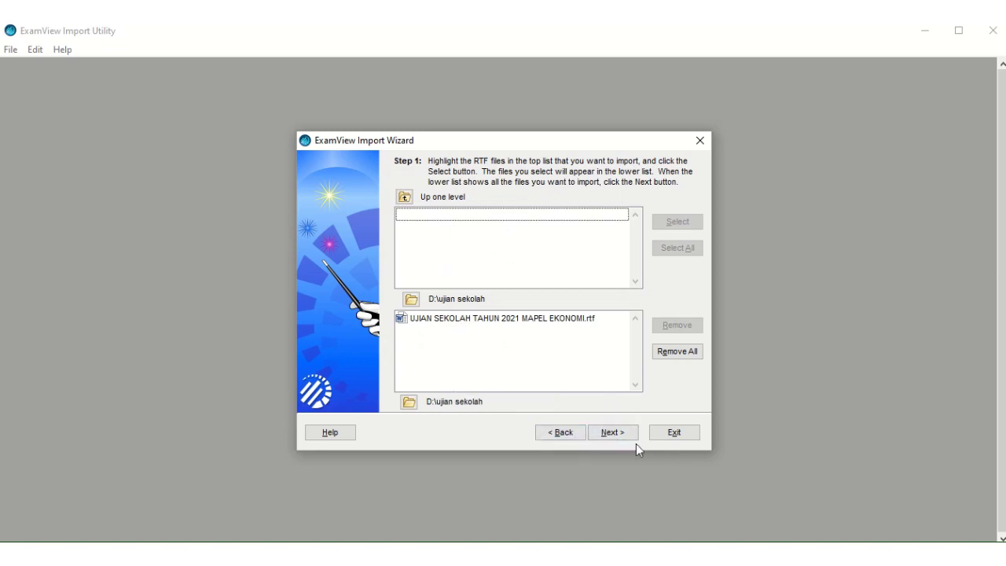
click(612, 434)
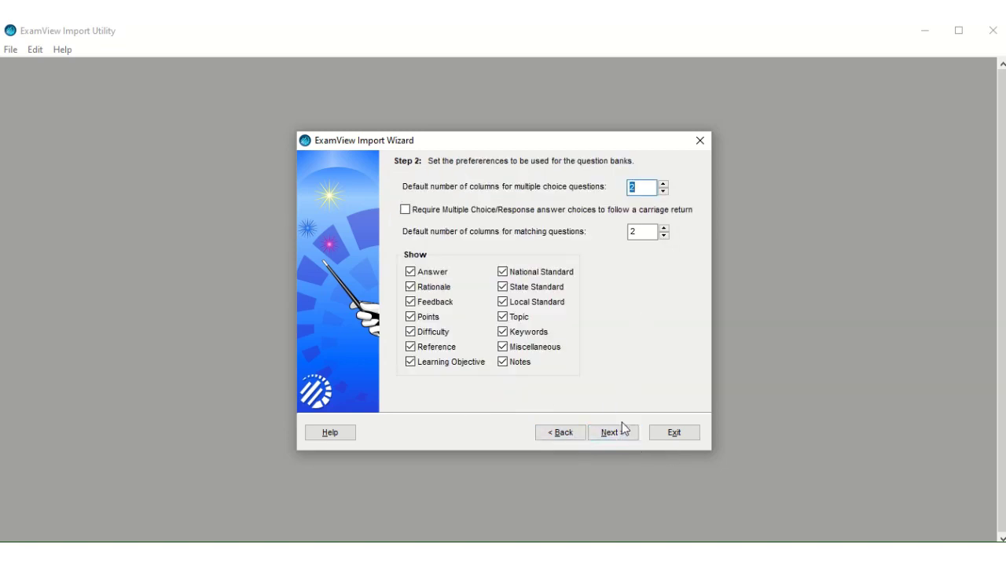
Accept the default preferences, fonts and keywords, run the 40-question import, and close the utility.
click(620, 434)
click(622, 434)
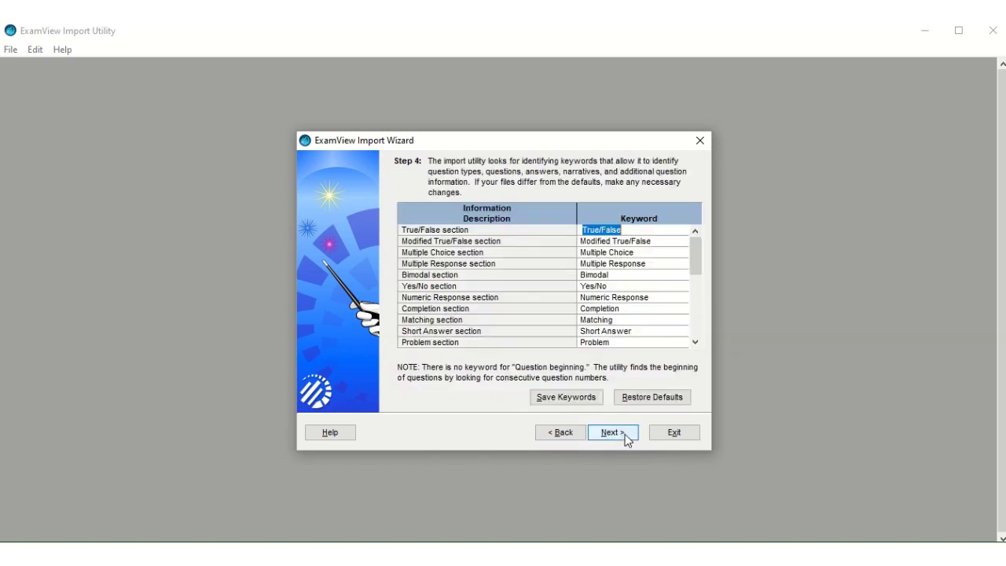
click(625, 435)
click(613, 433)
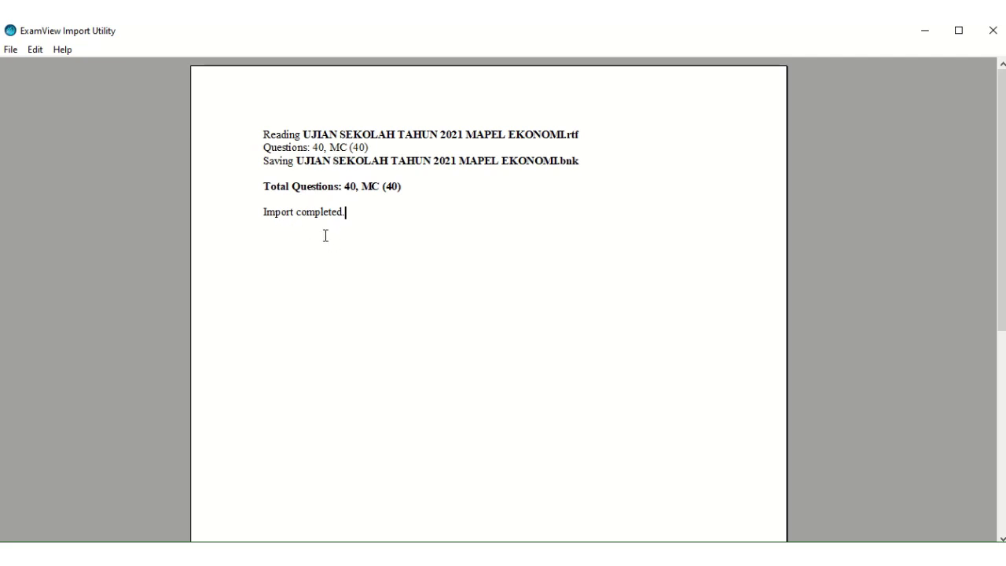
click(992, 31)
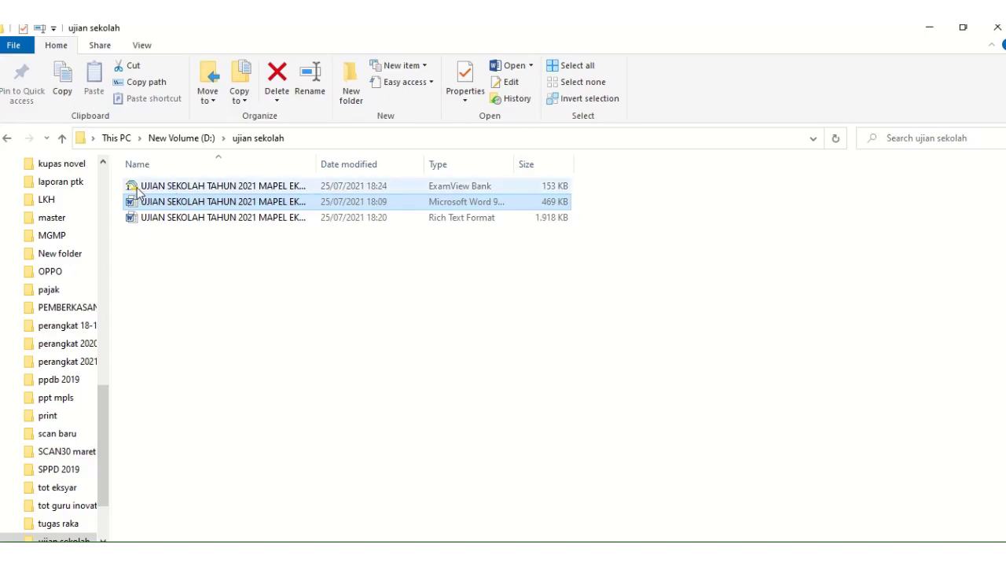
Select the UJIAN SEKOLAH TAHUN 2021 MAPEL EKONOMI.bnk bank file in D:\ujian sekolah.
click(227, 190)
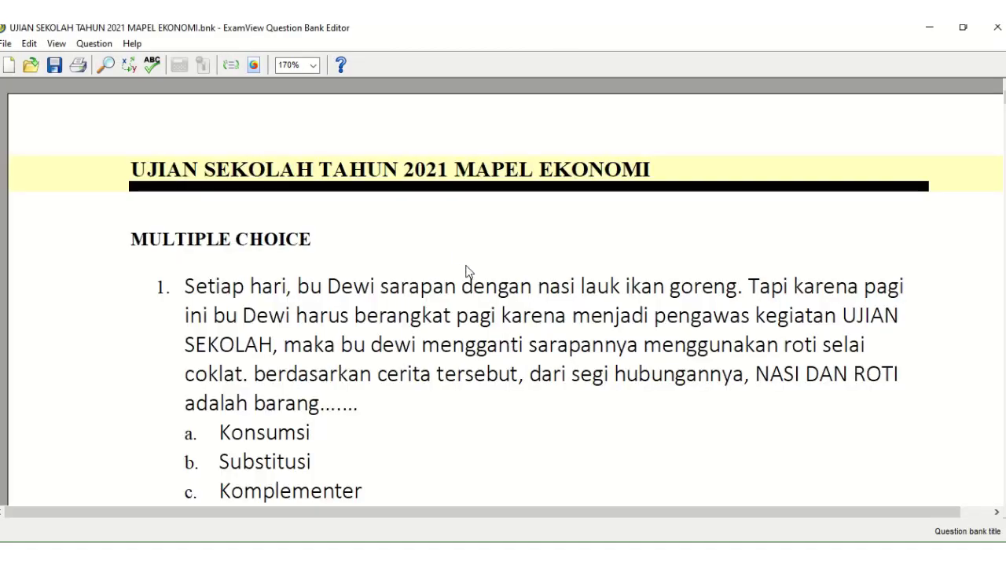
scroll(467, 271, down, 4)
scroll(456, 253, down, 3)
scroll(456, 259, down, 3)
scroll(458, 263, down, 4)
scroll(456, 272, down, 6)
scroll(455, 272, down, 5)
scroll(457, 273, down, 5)
scroll(458, 273, down, 1)
scroll(455, 272, down, 4)
scroll(456, 271, down, 5)
scroll(456, 273, down, 6)
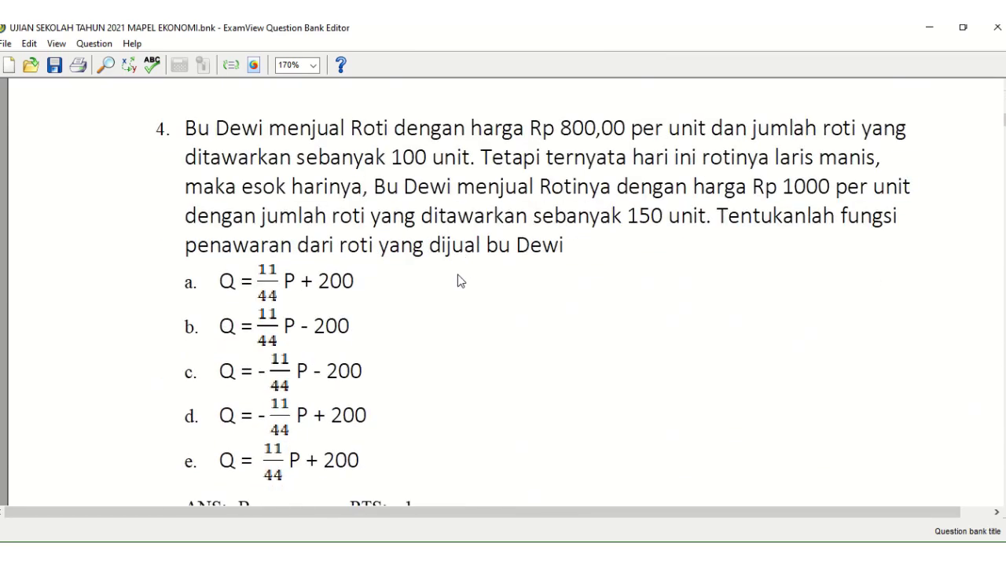
scroll(461, 280, down, 5)
scroll(461, 283, down, 3)
scroll(463, 285, down, 4)
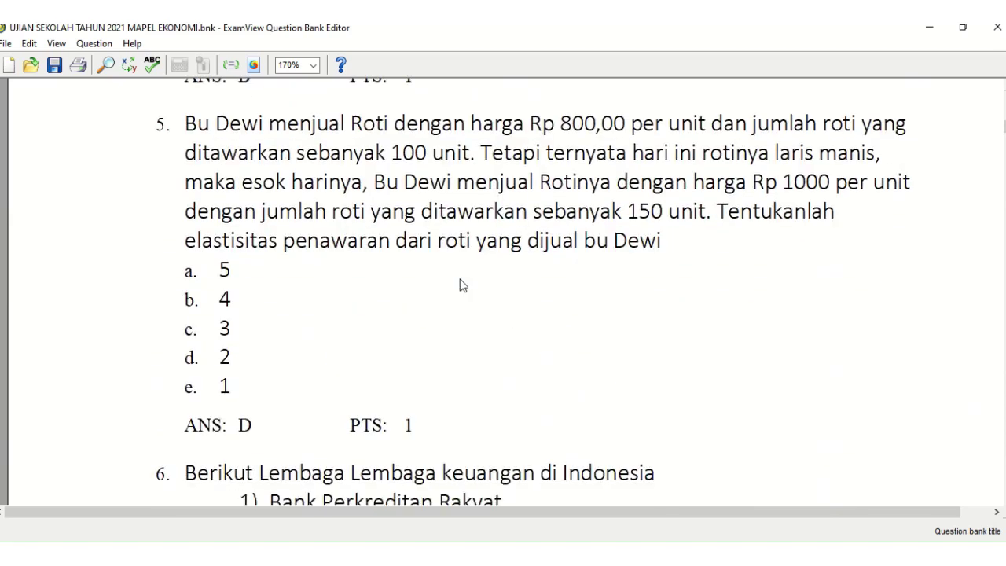
scroll(463, 285, down, 4)
scroll(472, 303, up, 5)
scroll(469, 303, up, 2)
scroll(469, 304, up, 5)
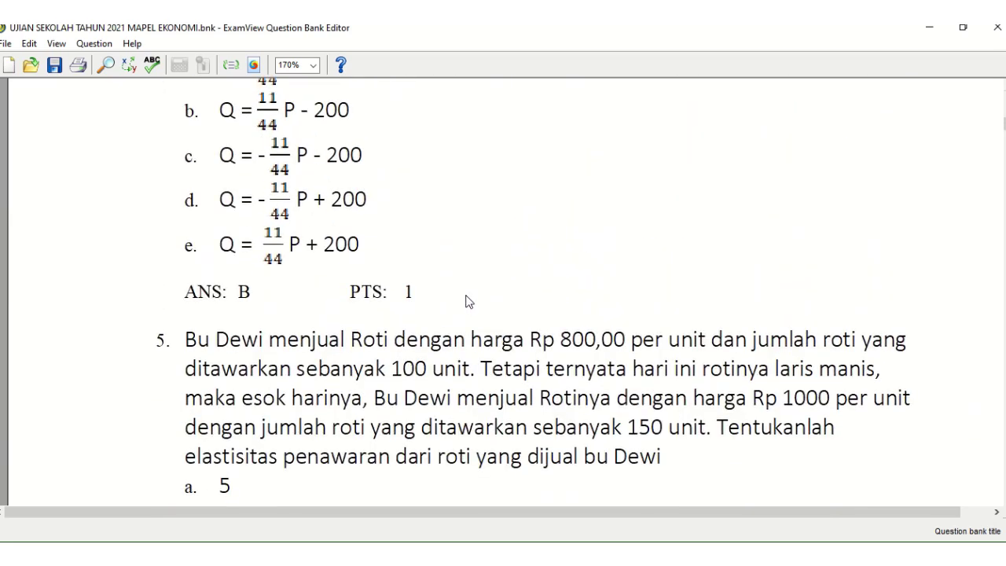
scroll(466, 300, up, 3)
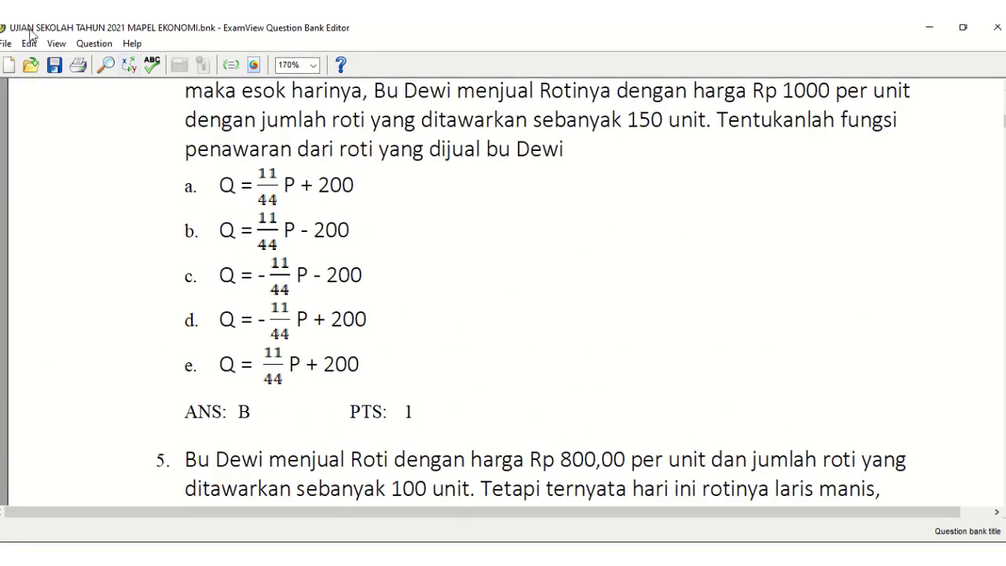
click(9, 44)
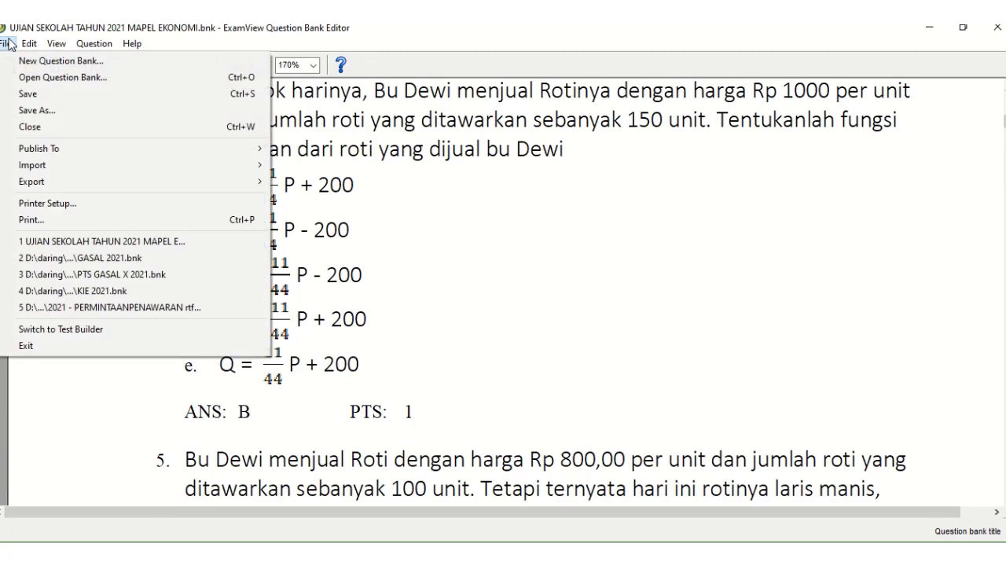
Start a Blackboard 7.1+ export saving into the D:\ujian sekolah folder.
mouse_move(43, 169)
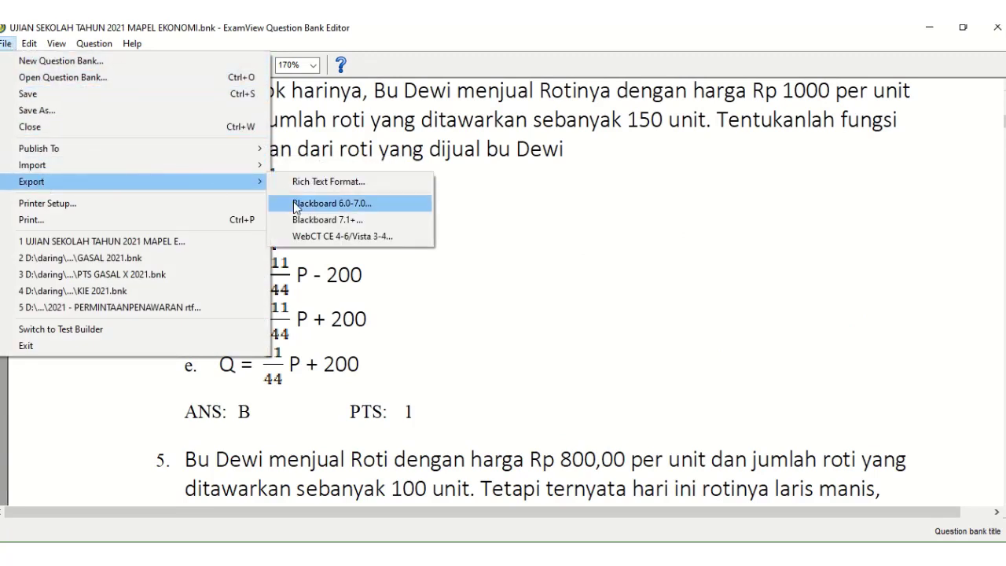
click(350, 221)
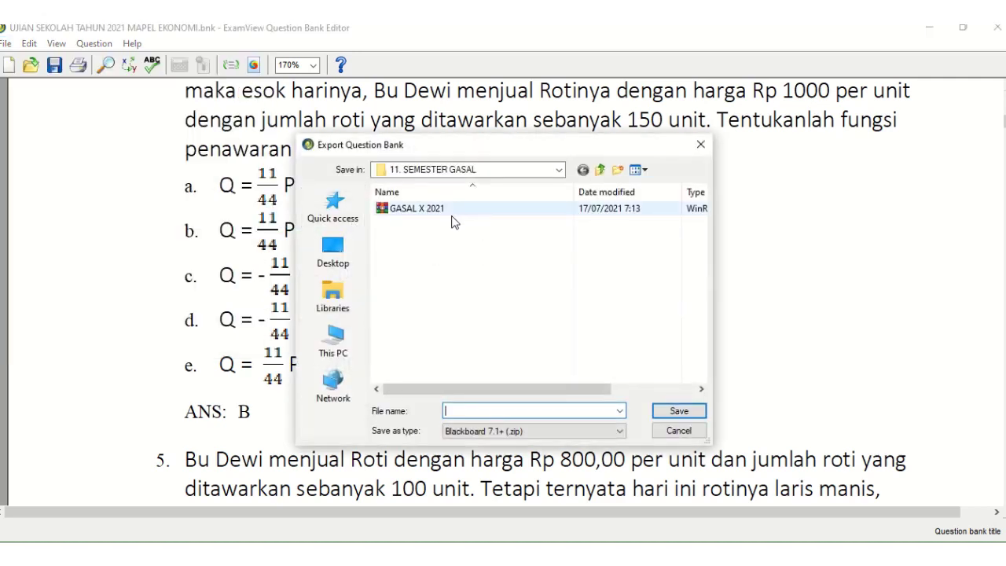
click(559, 171)
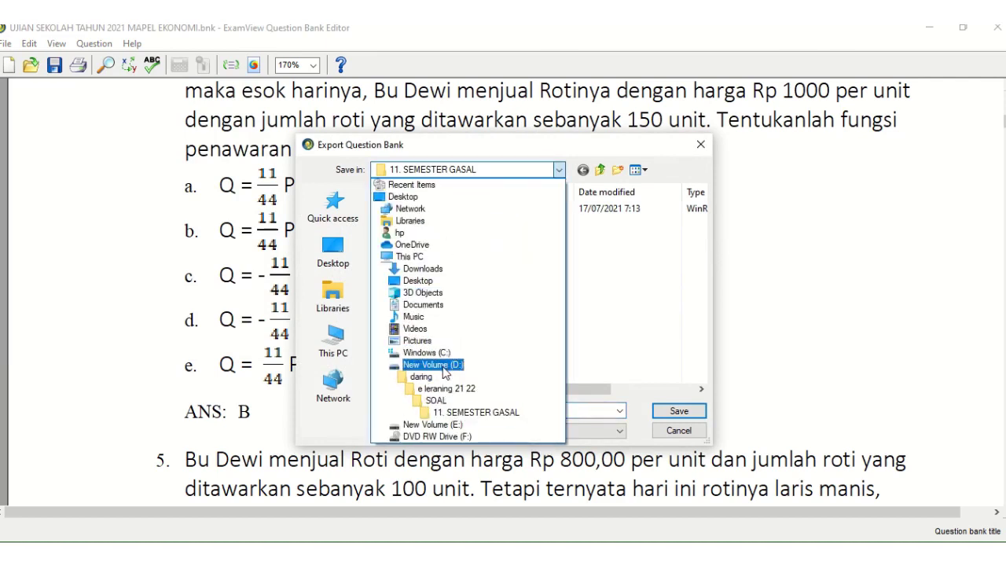
click(445, 366)
scroll(442, 338, down, 3)
scroll(442, 298, down, 4)
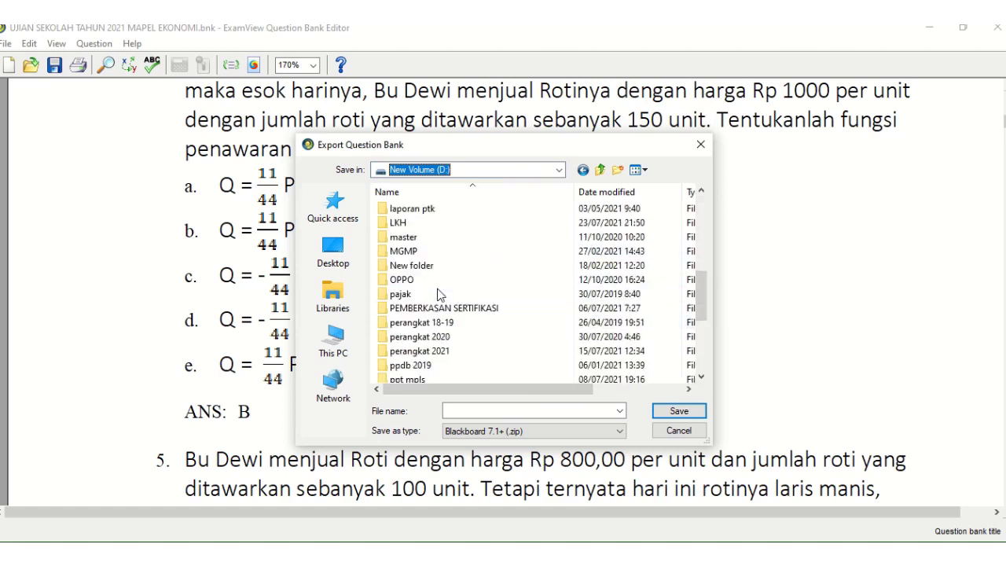
scroll(436, 302, down, 4)
click(416, 322)
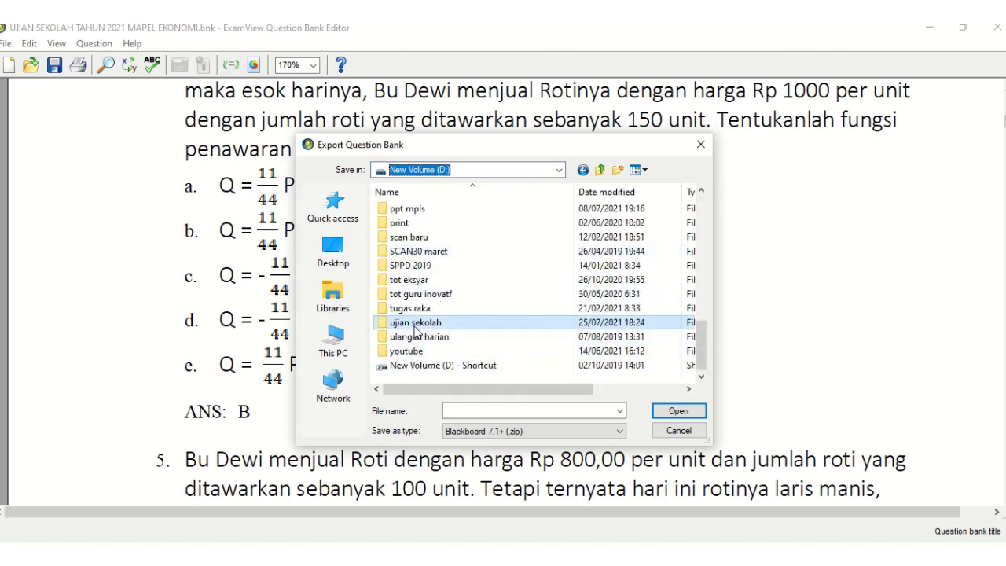
click(678, 410)
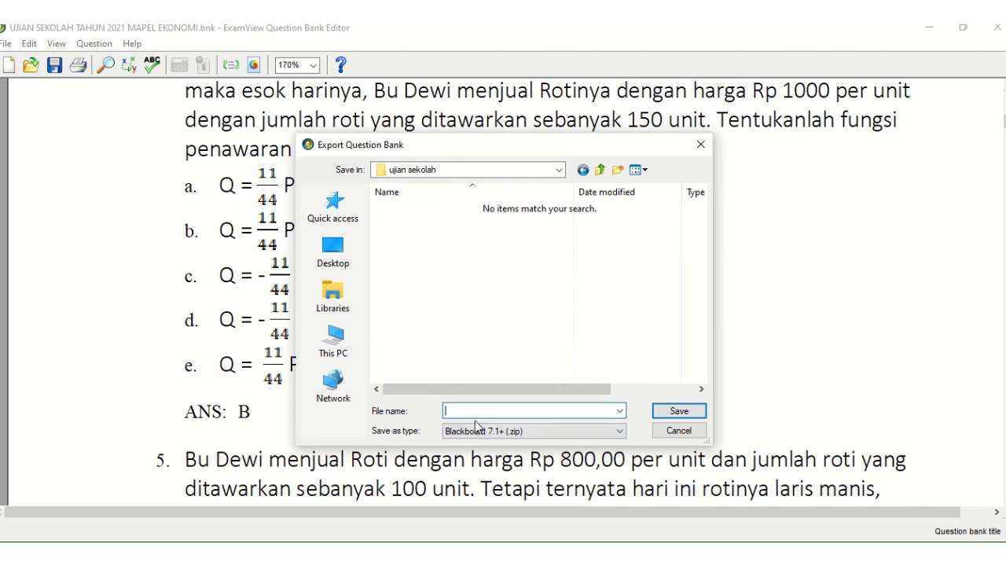
Name the export file 'ujian sekolah tahun 2021' and confirm it.
text(ujian se)
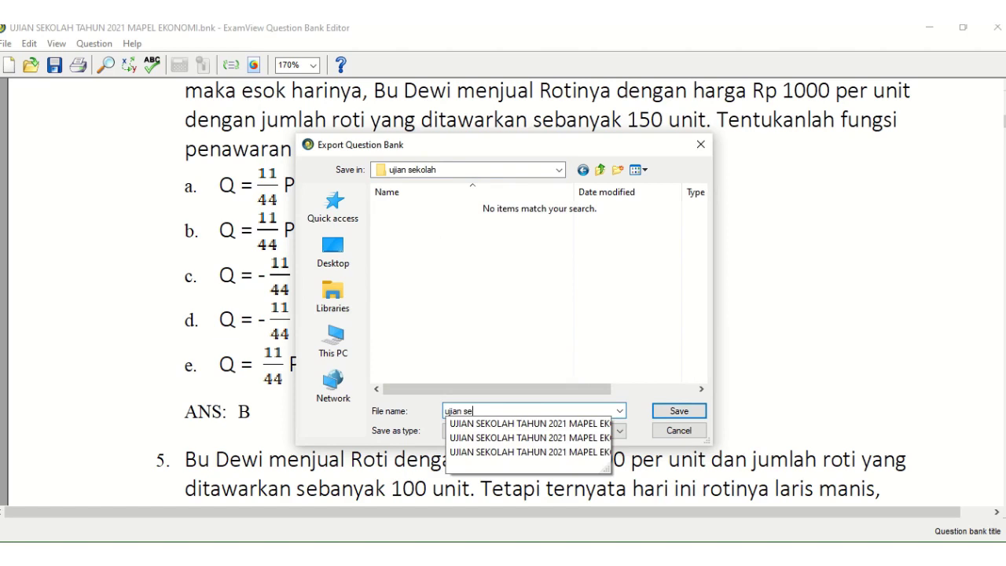
text(kolah tahun 2)
text(021)
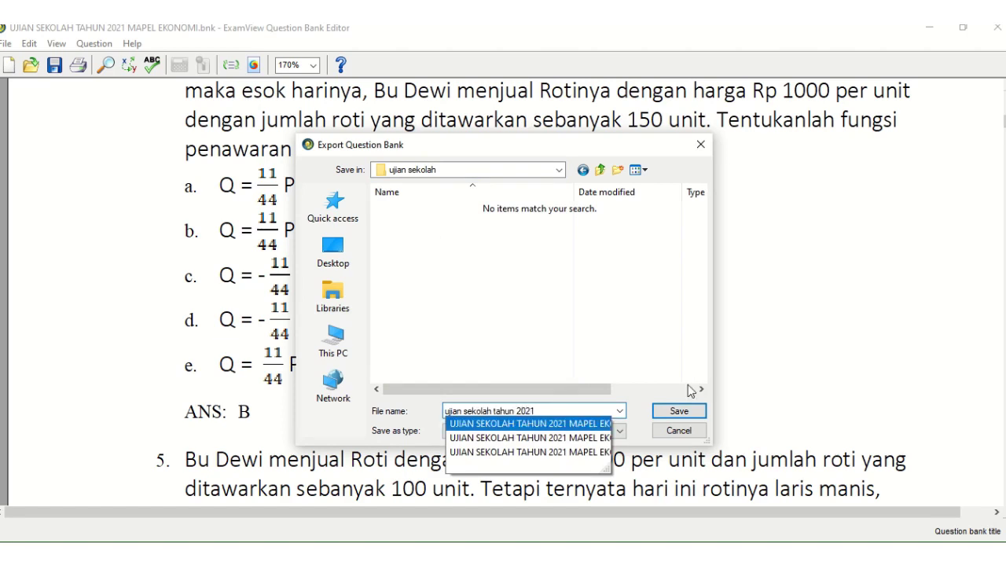
click(678, 411)
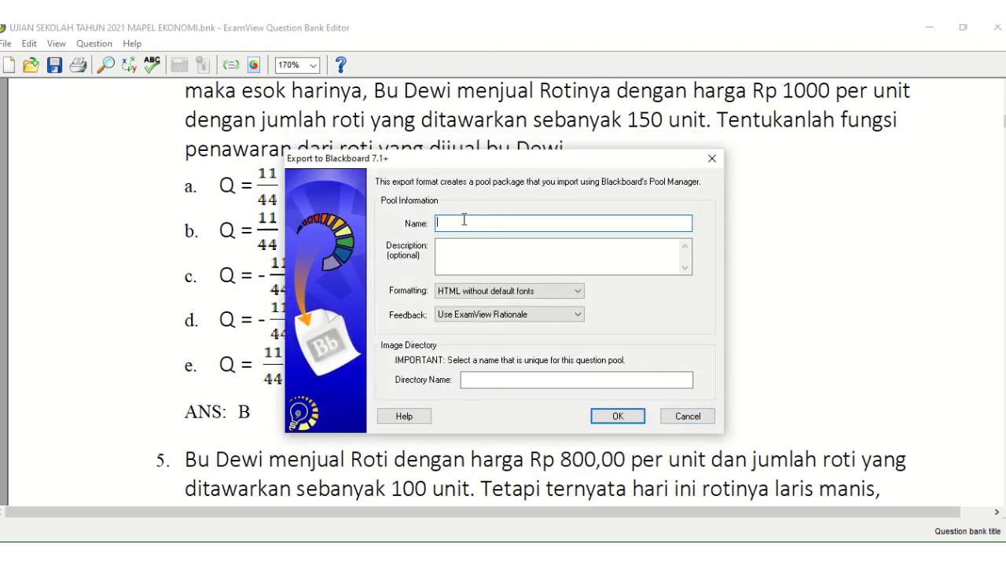
Set the pool name, description and directory name to 'ujian sekolah' and start the export.
text(ujian sekolah)
click(481, 245)
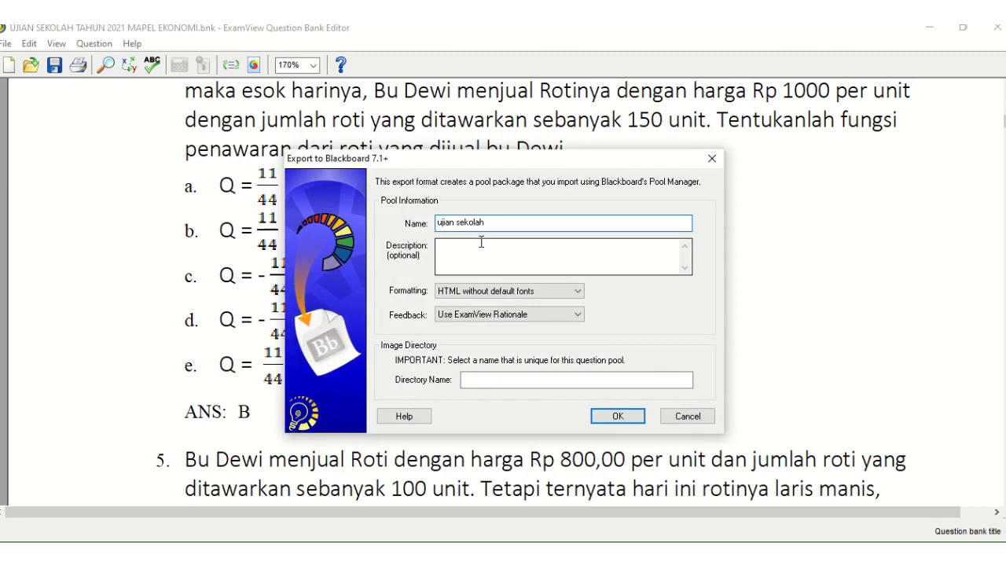
text(ujian s)
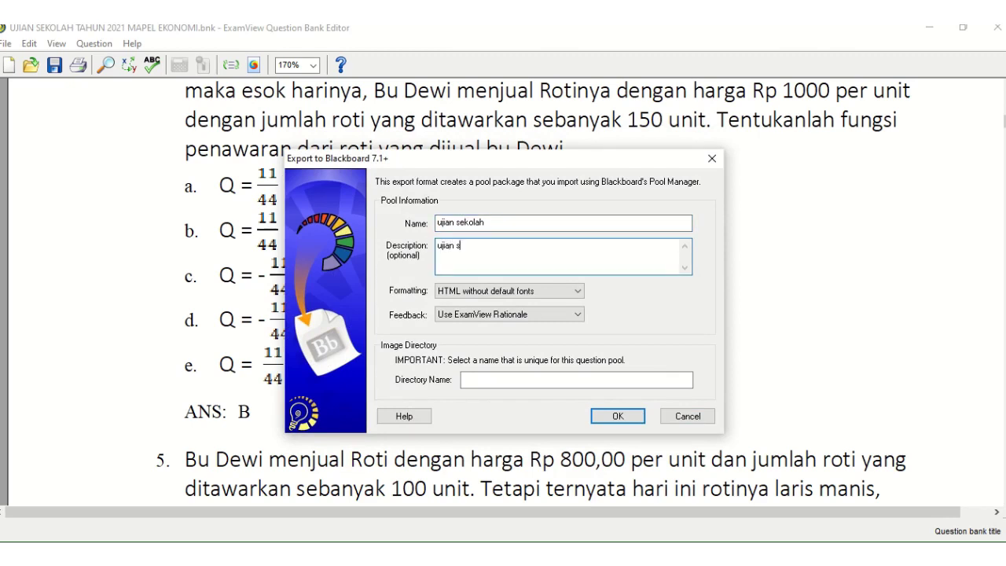
text(ekolah)
click(468, 380)
text(sekolah)
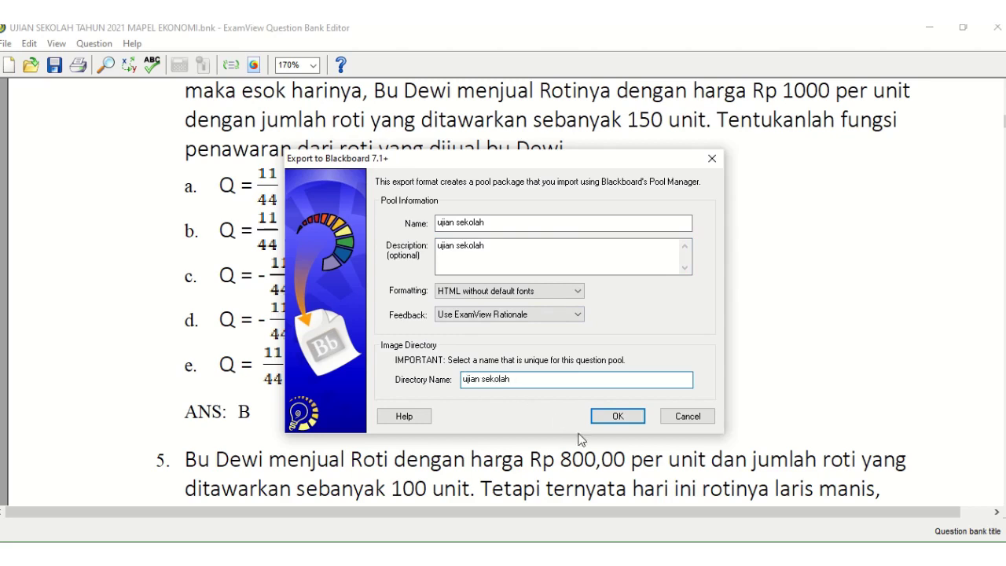
click(604, 412)
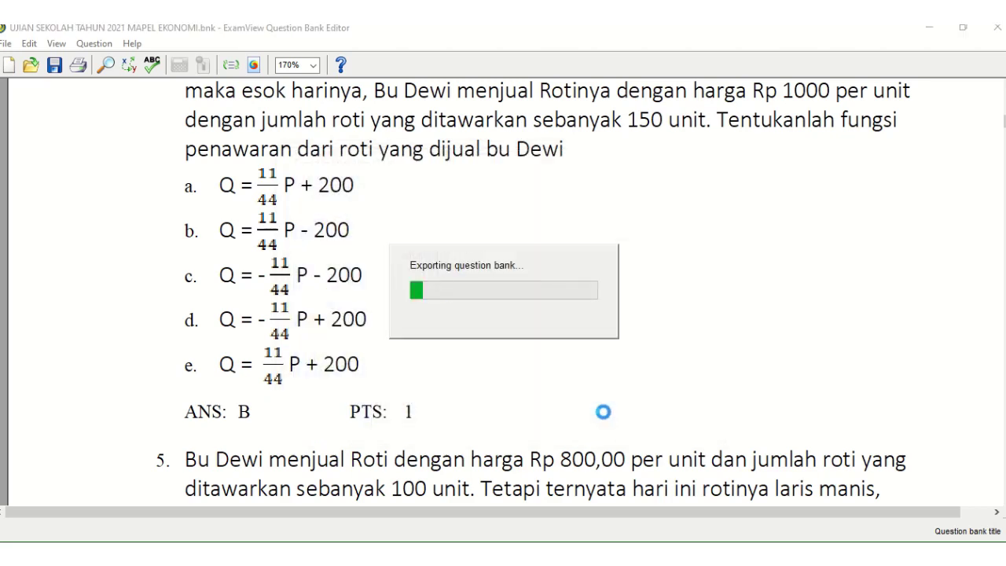